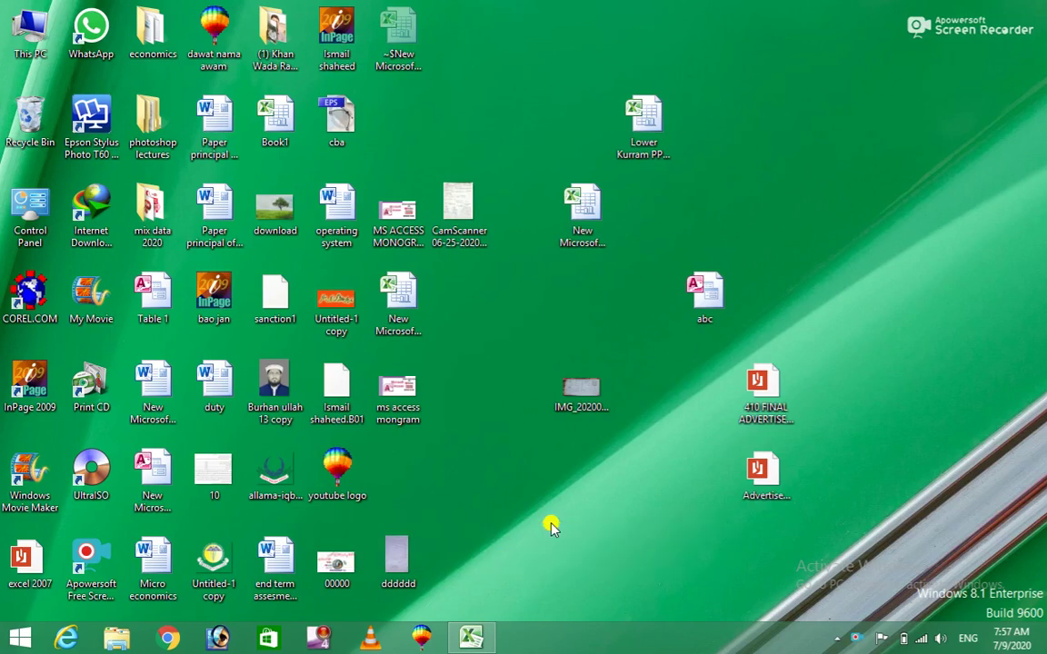
Step: Restore the 'New Microsoft Excel Worksheet (2)' workbook window from the taskbar
left_click(472, 637)
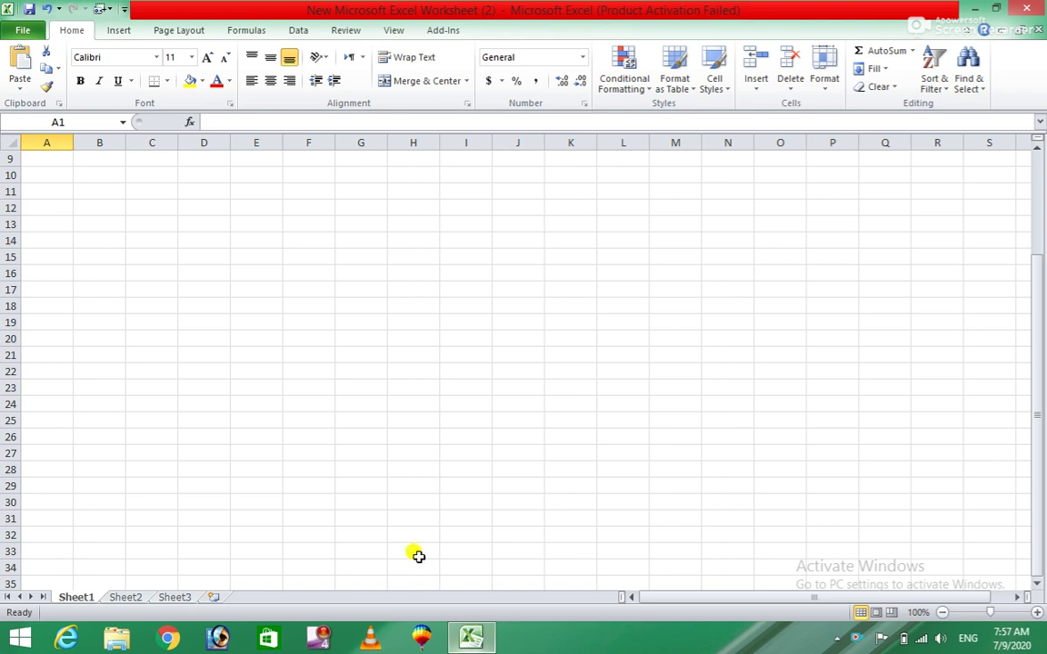
Step: Insert a trial blank equation, clear its placeholder, and discard the empty box
left_click(119, 30)
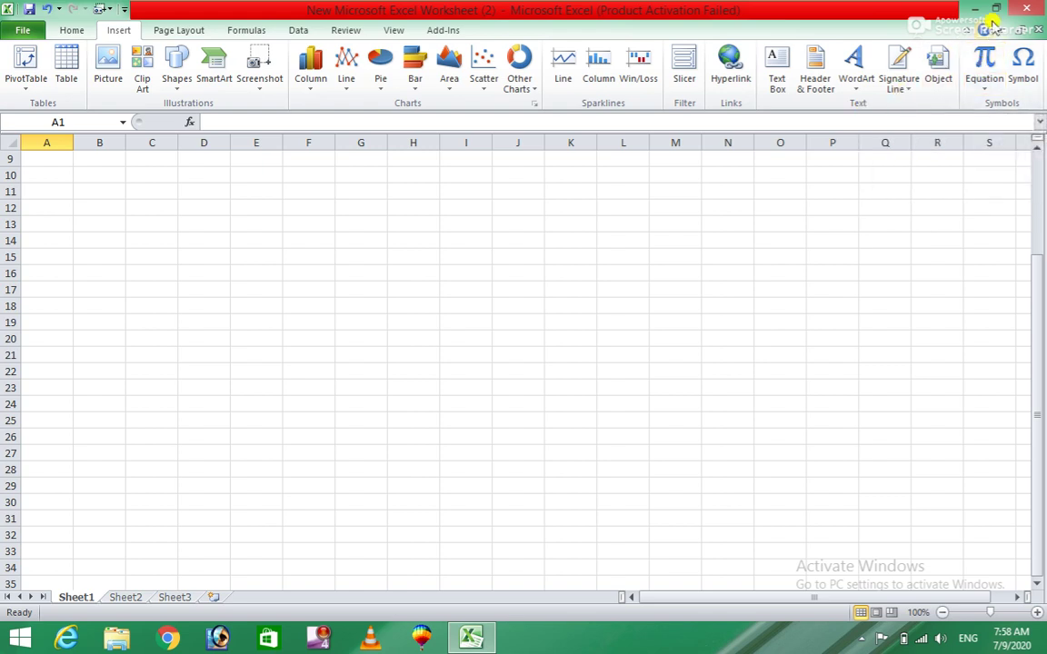
left_click(982, 64)
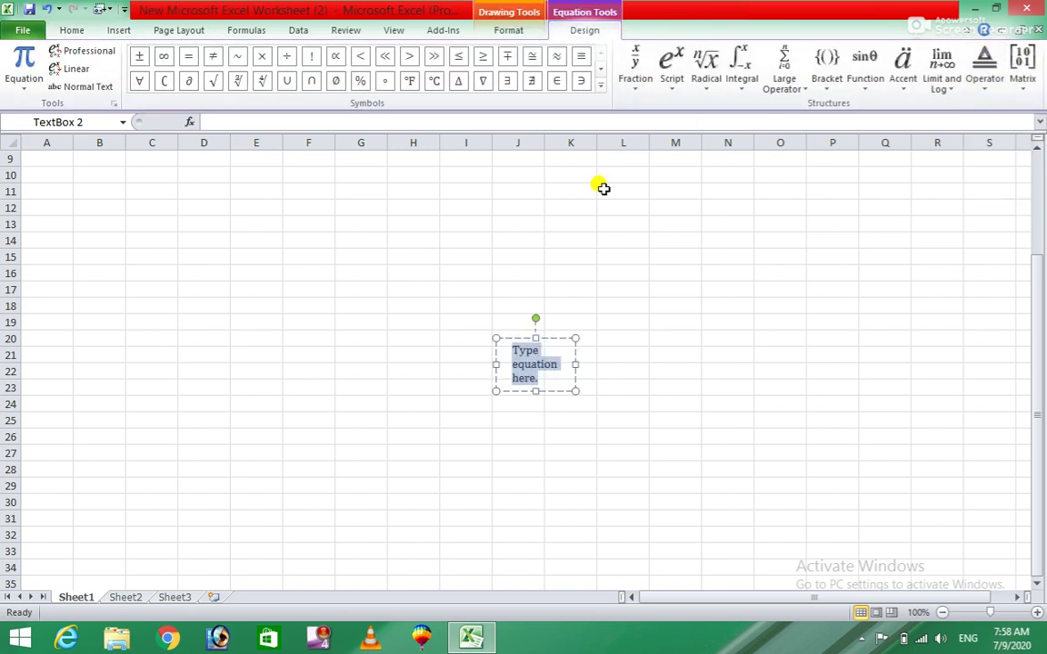
key("BackSpace")
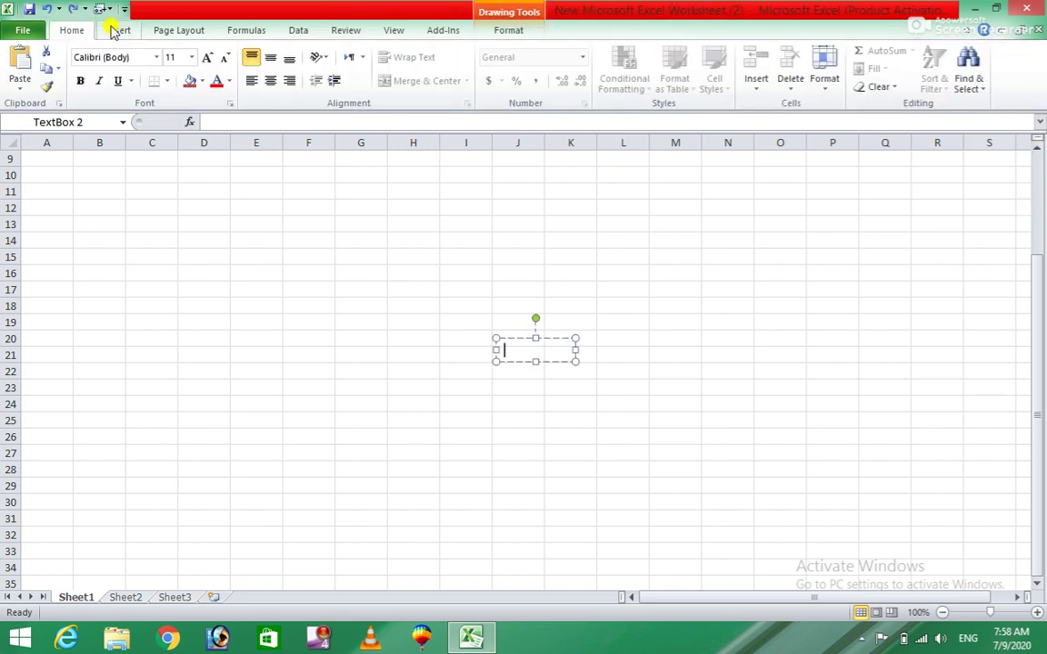
left_click(111, 32)
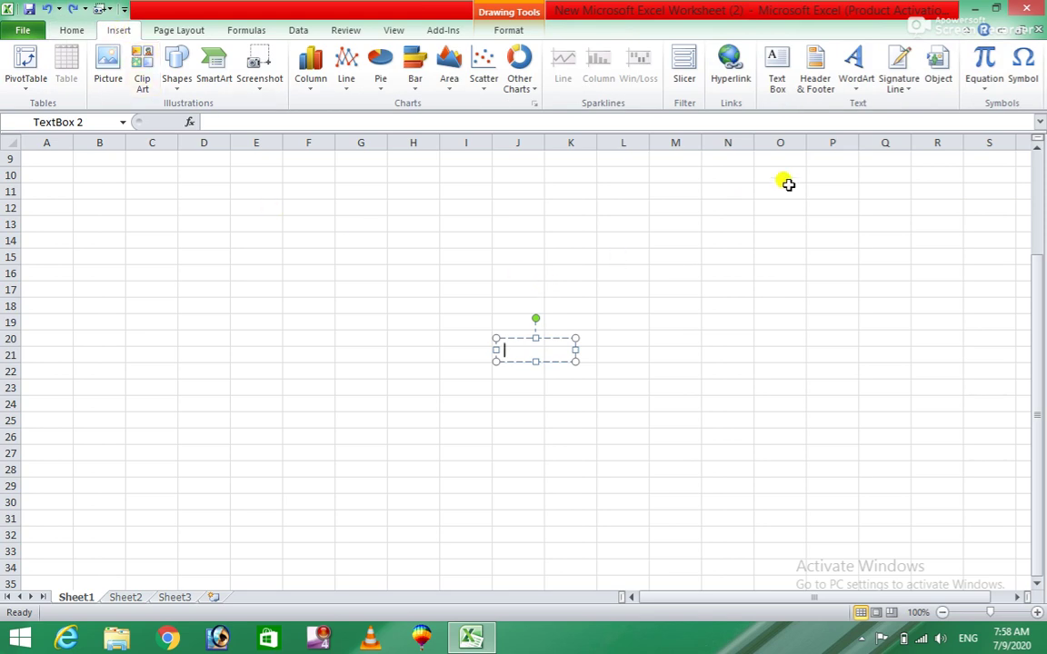
left_click(717, 269)
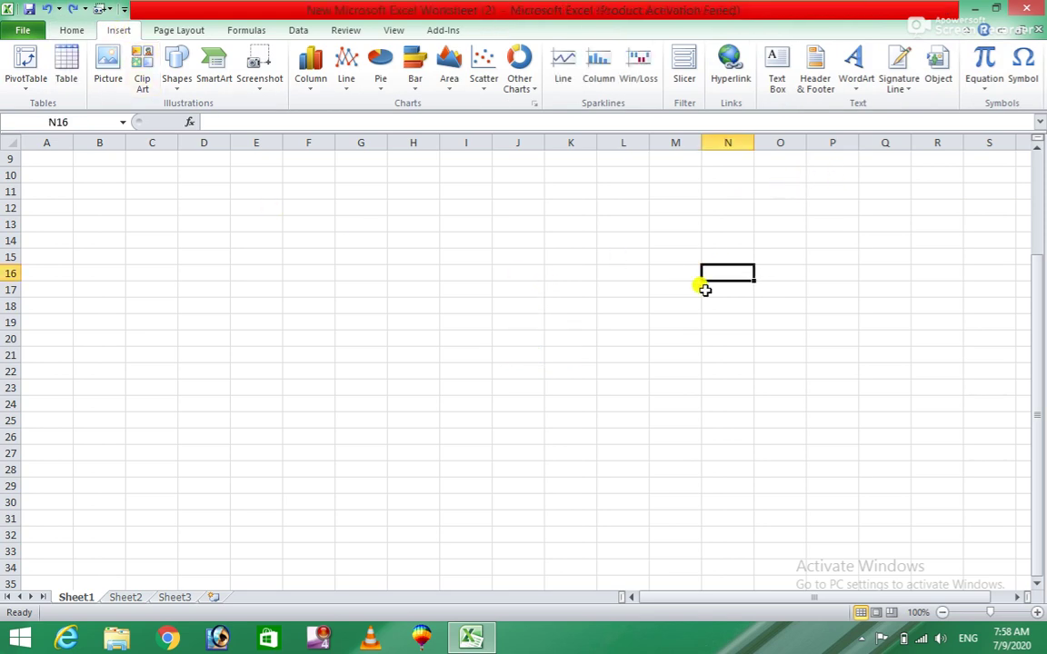
Step: Insert the built-in Quadratic Formula equation, widen its box, and zoom in on the sheet
left_click(989, 91)
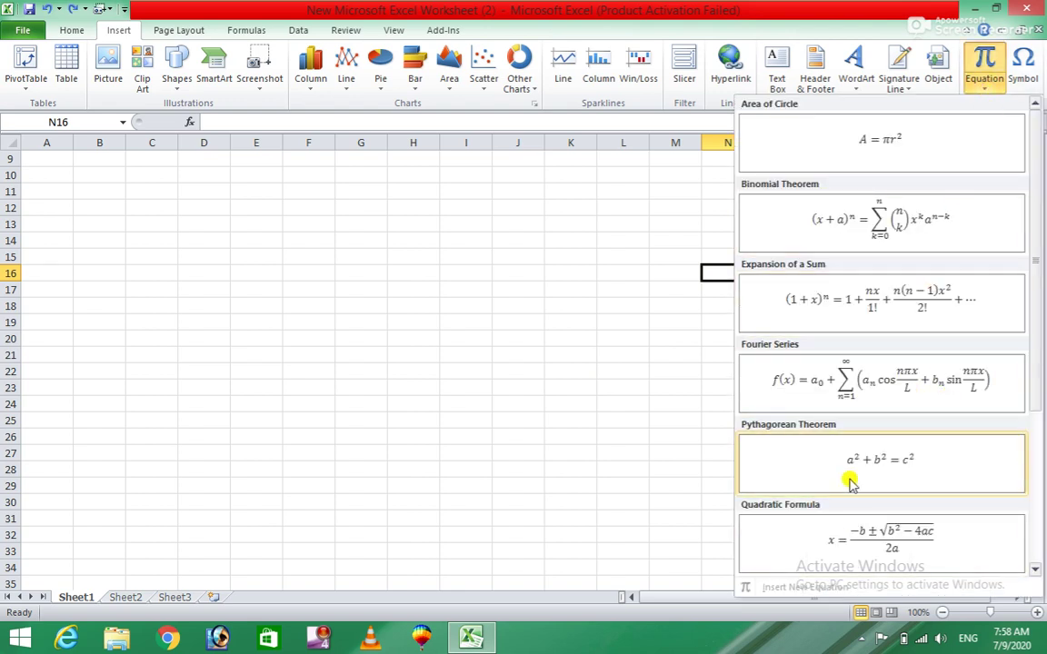
left_click(865, 535)
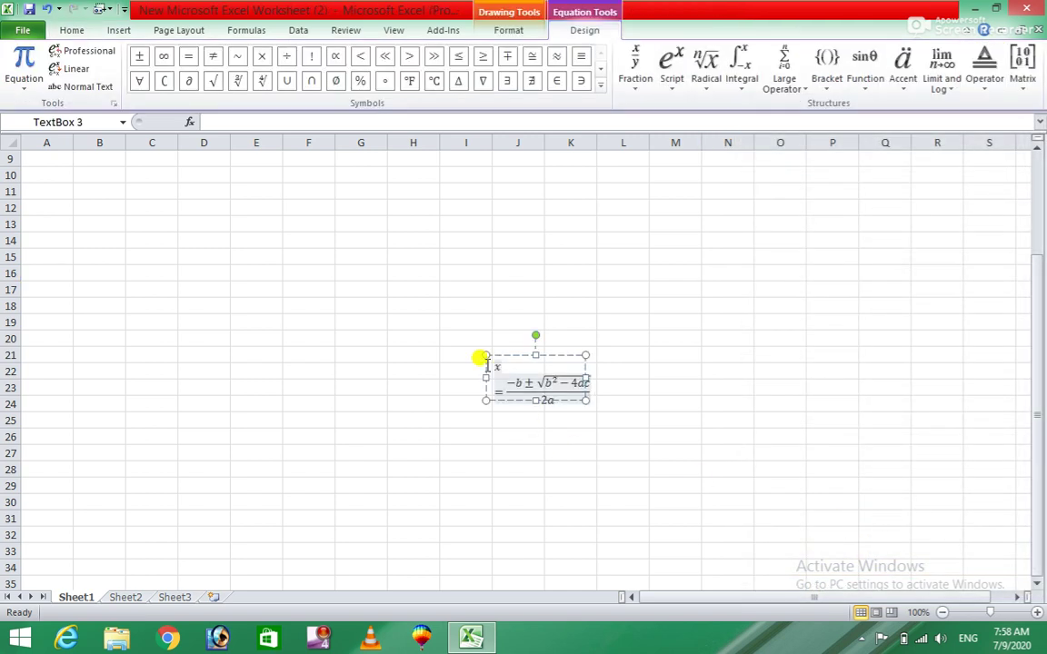
left_click_drag(486, 356, 222, 270)
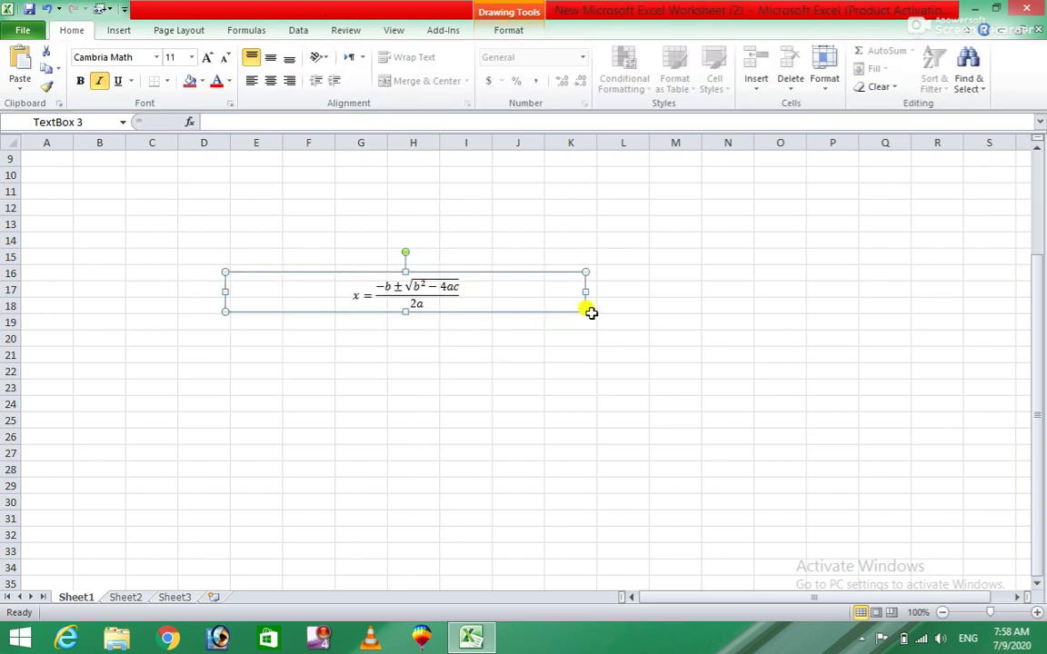
left_click_drag(585, 312, 608, 354)
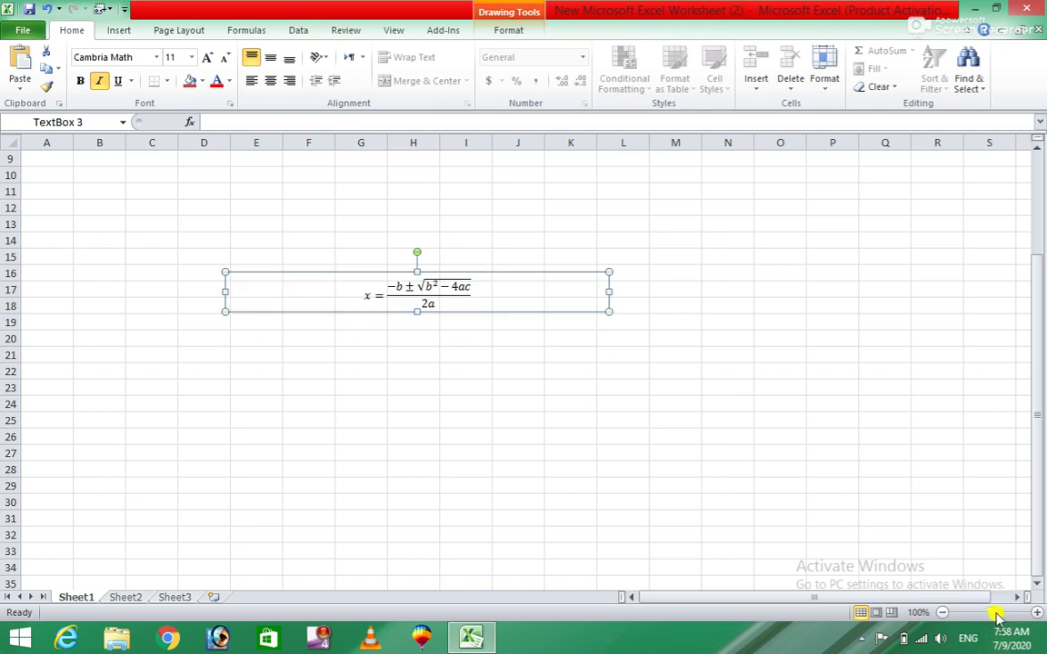
left_click_drag(990, 611, 998, 612)
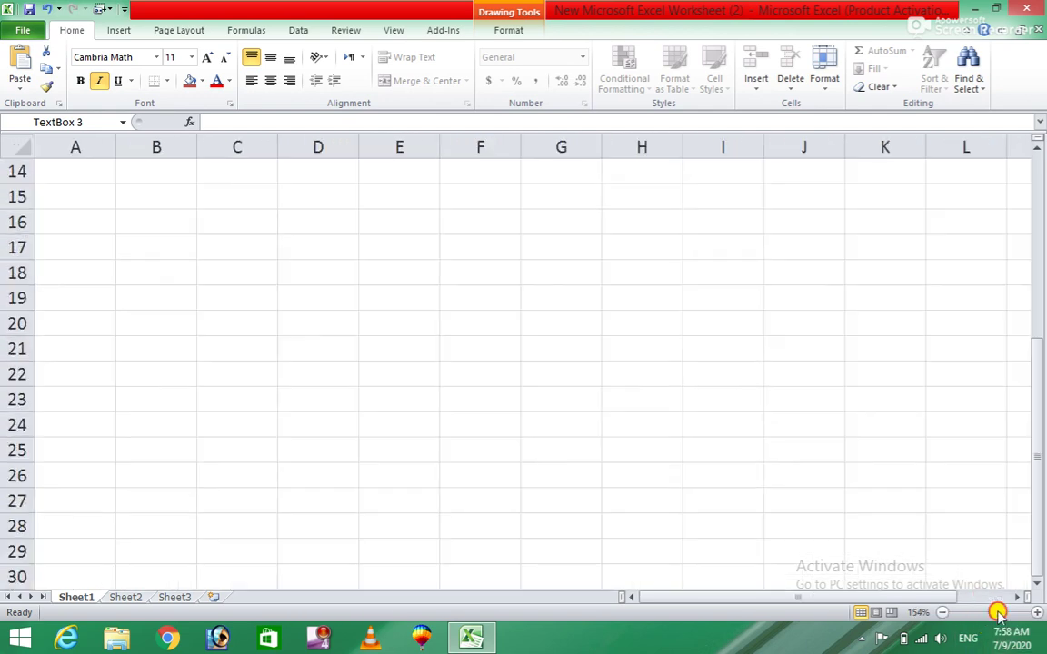
left_click_drag(881, 601, 896, 601)
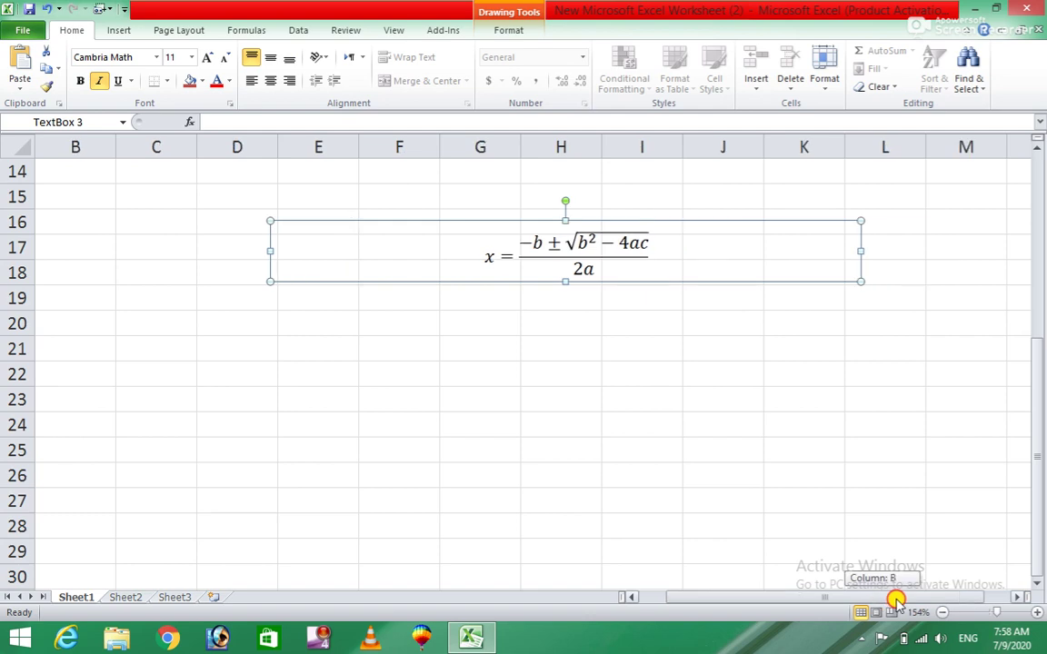
Step: Replace −b with −25 and the b under the radical with 2
left_click(538, 247)
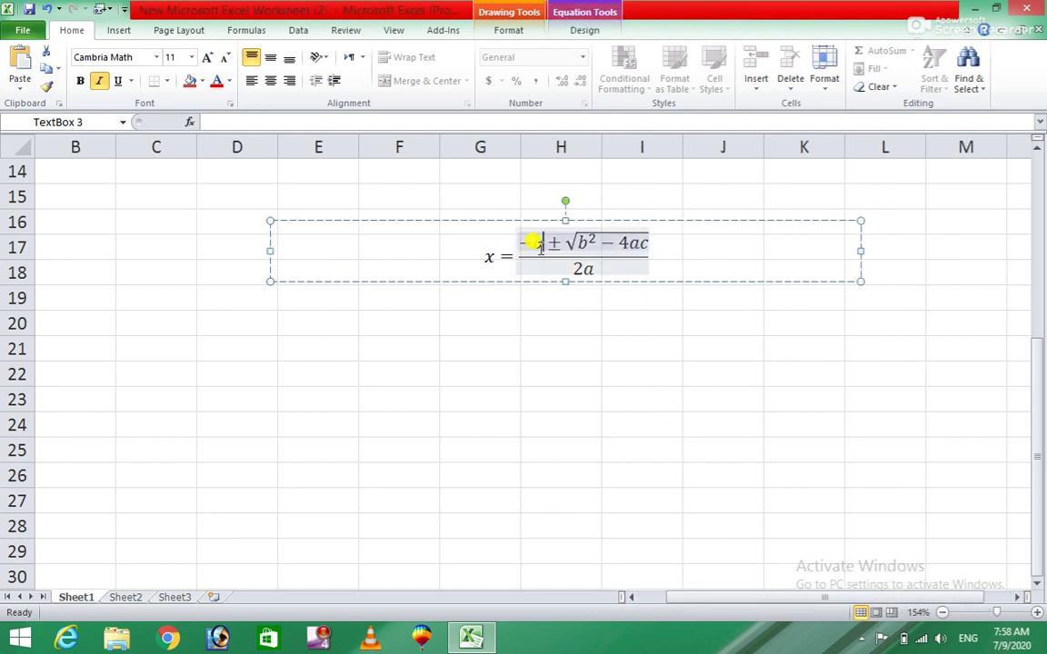
key("BackSpace")
key("BackSpace")
type("-b")
type("25")
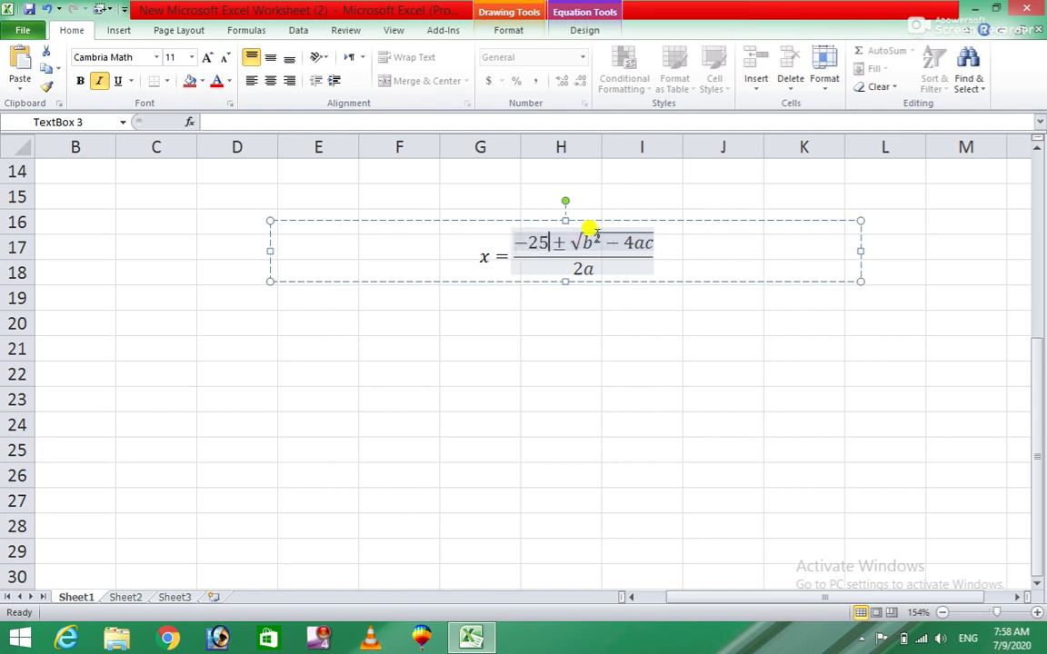
left_click(581, 242)
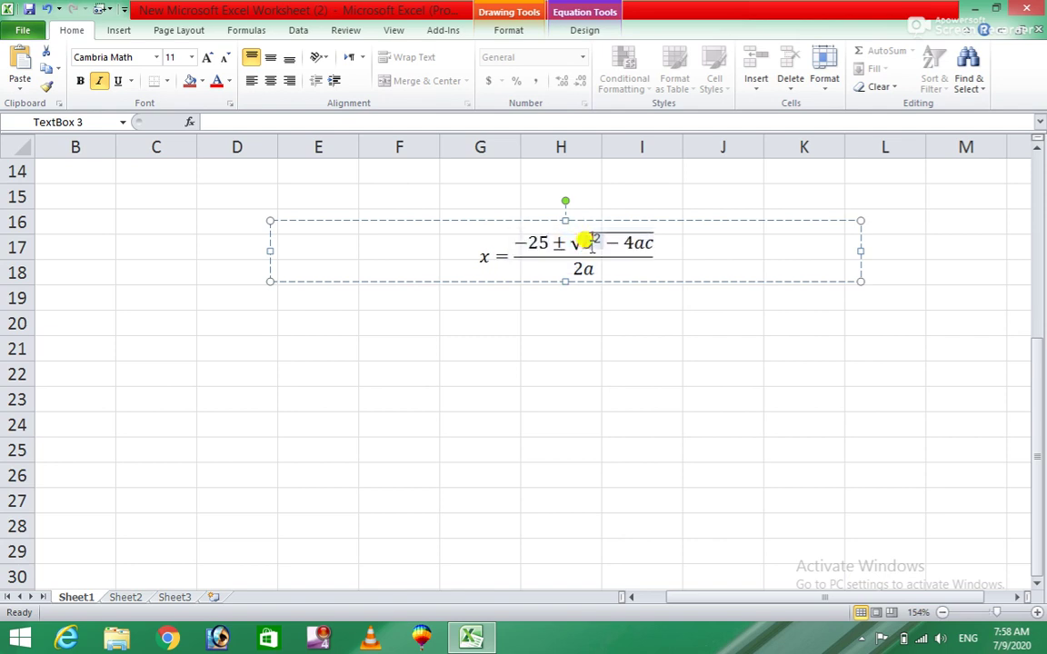
key("BackSpace")
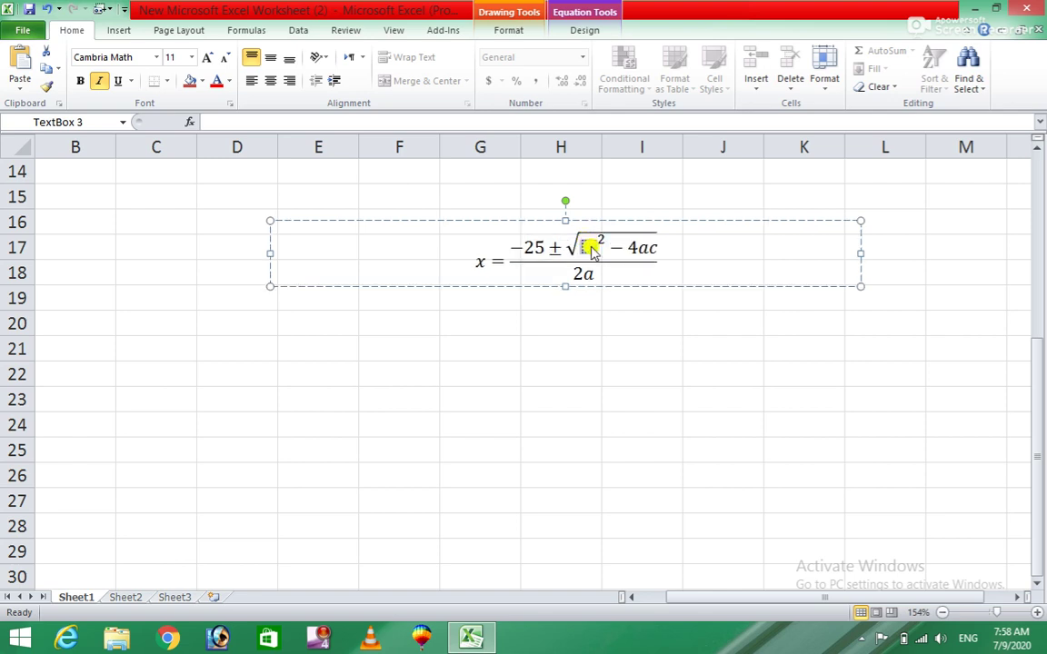
type("2")
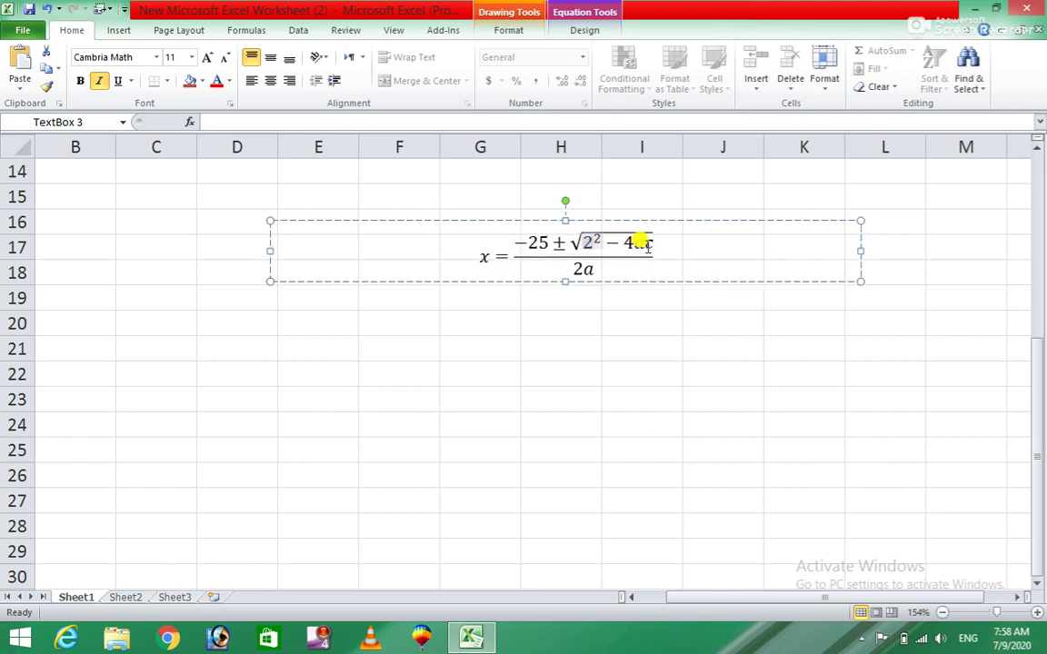
Step: Correct the radical's contents so they read 2² − 4ac
left_click(647, 245)
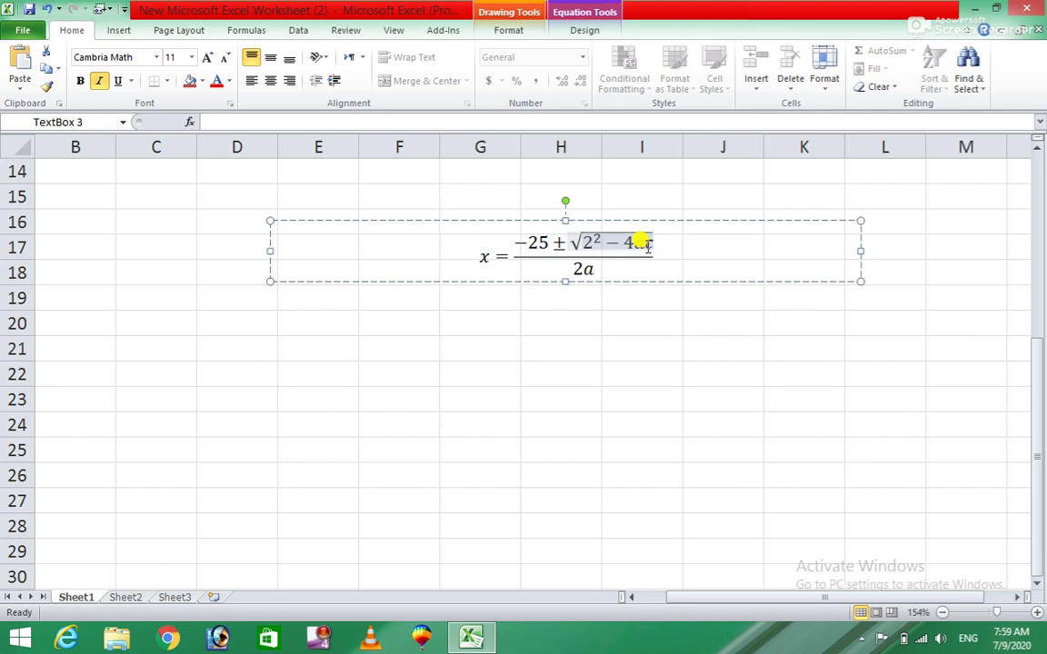
key("BackSpace")
type("2")
mouse_move(642, 239)
left_mouse_down()
mouse_move(645, 252)
mouse_move(637, 241)
left_mouse_up()
key("BackSpace")
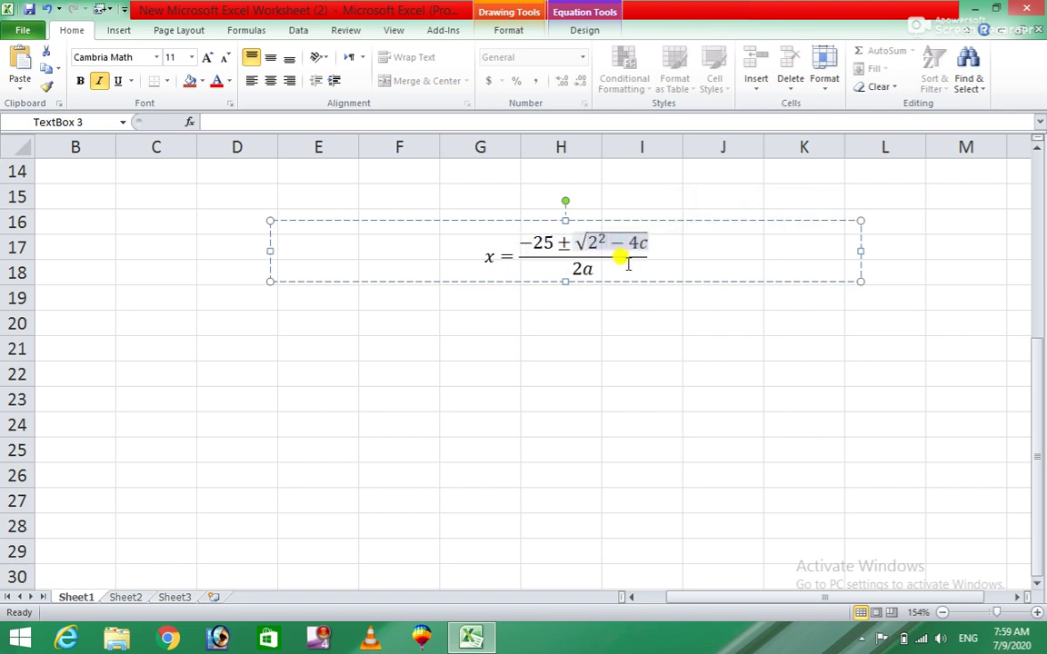
type("A")
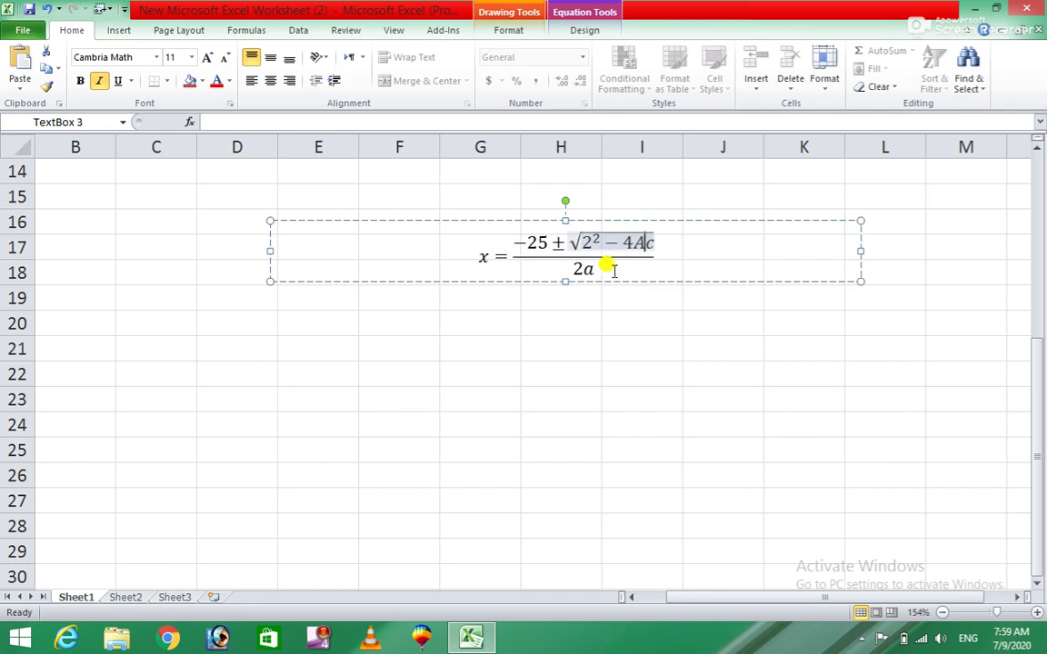
key("BackSpace")
type("a")
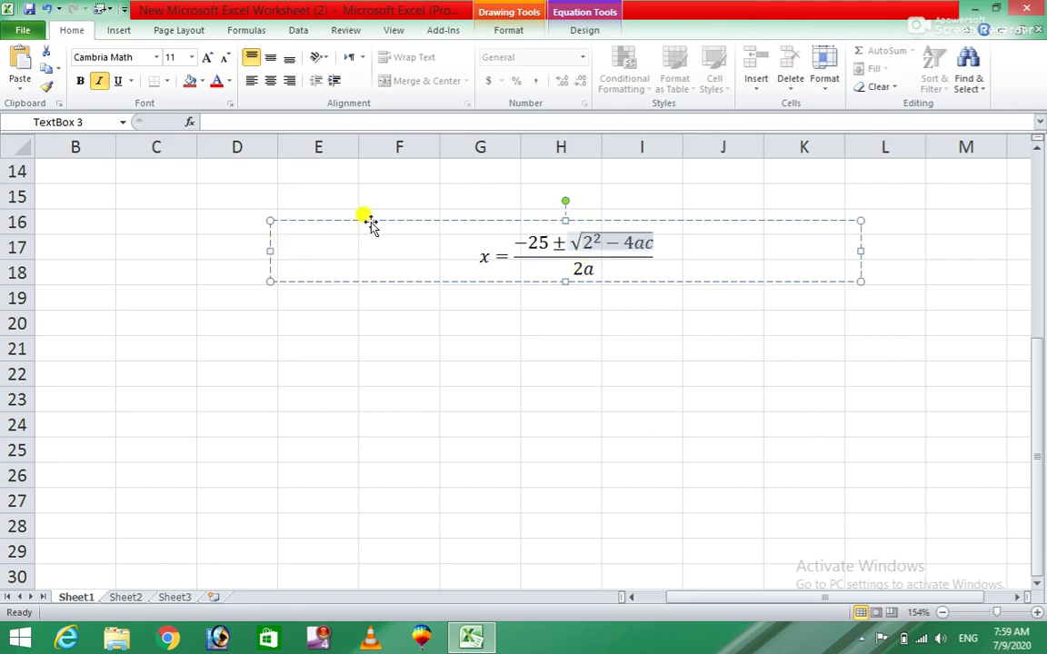
left_click(179, 31)
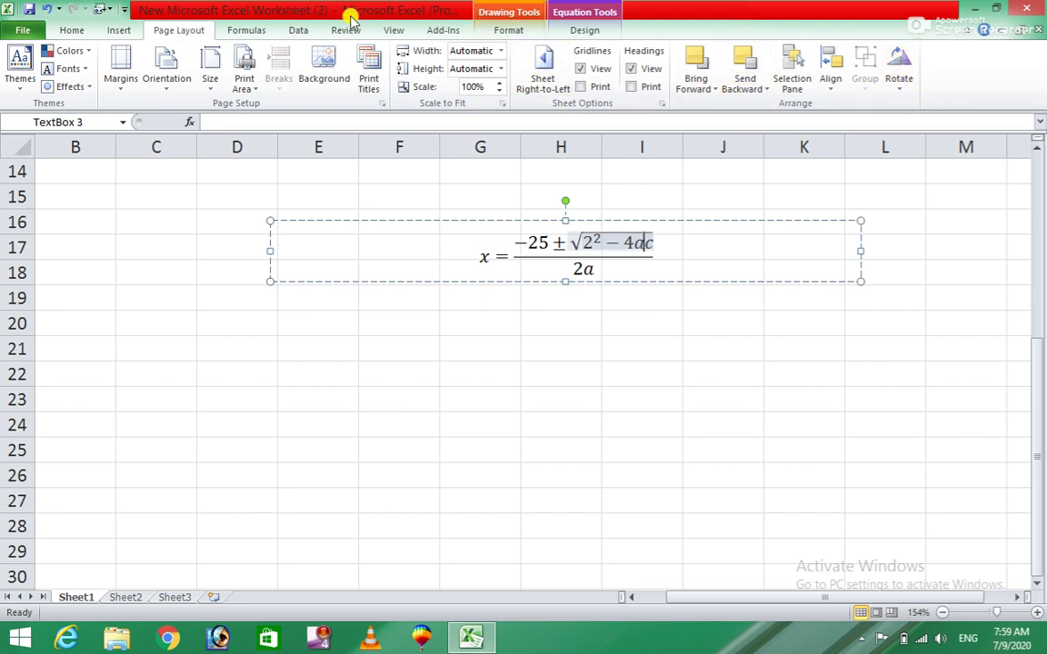
Step: Swap the root term for the √(a²+b²) radical template and finish editing the equation
left_click(118, 30)
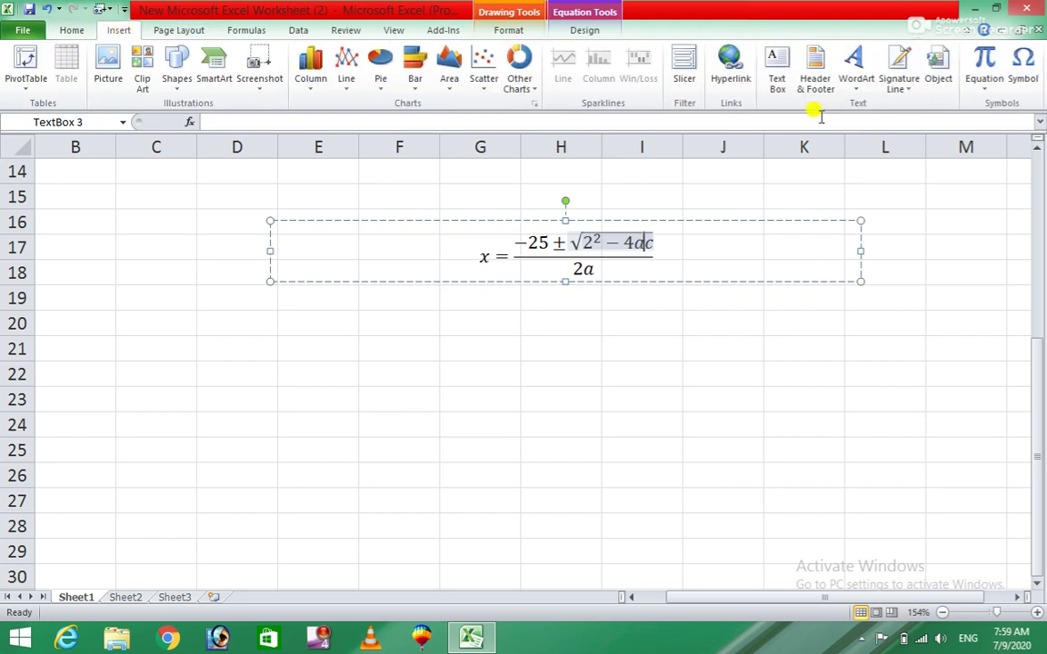
left_click(983, 88)
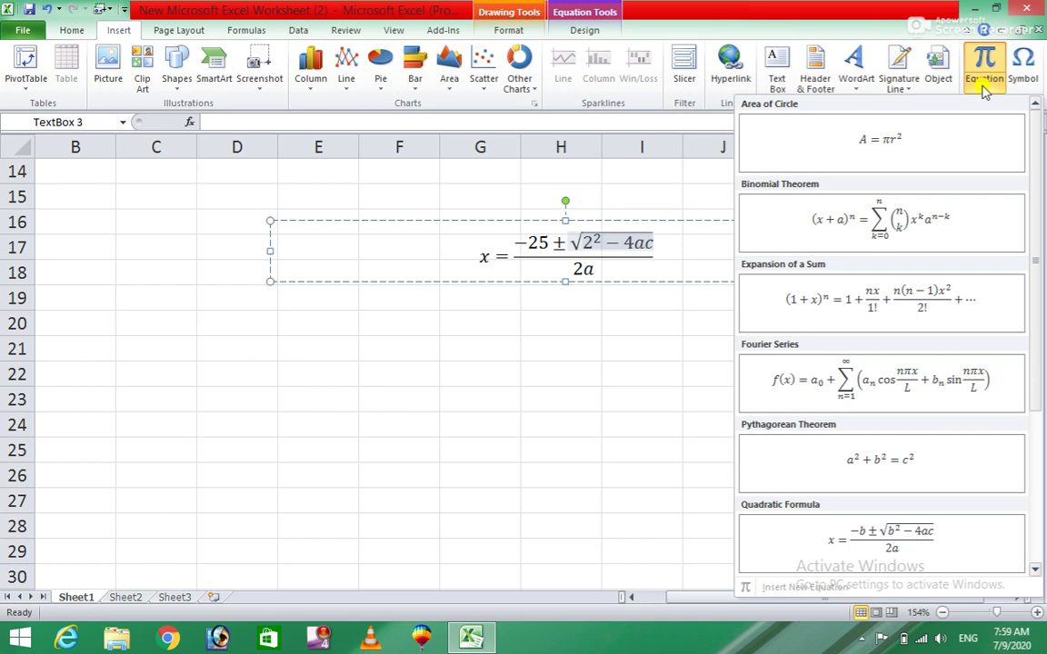
left_click(983, 68)
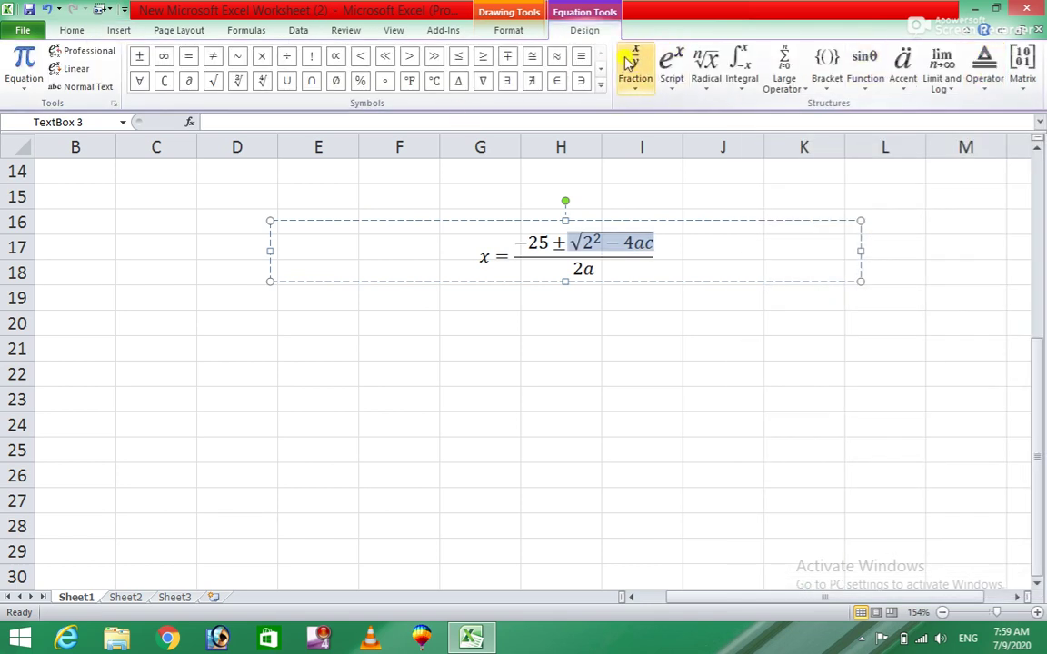
left_click(628, 62)
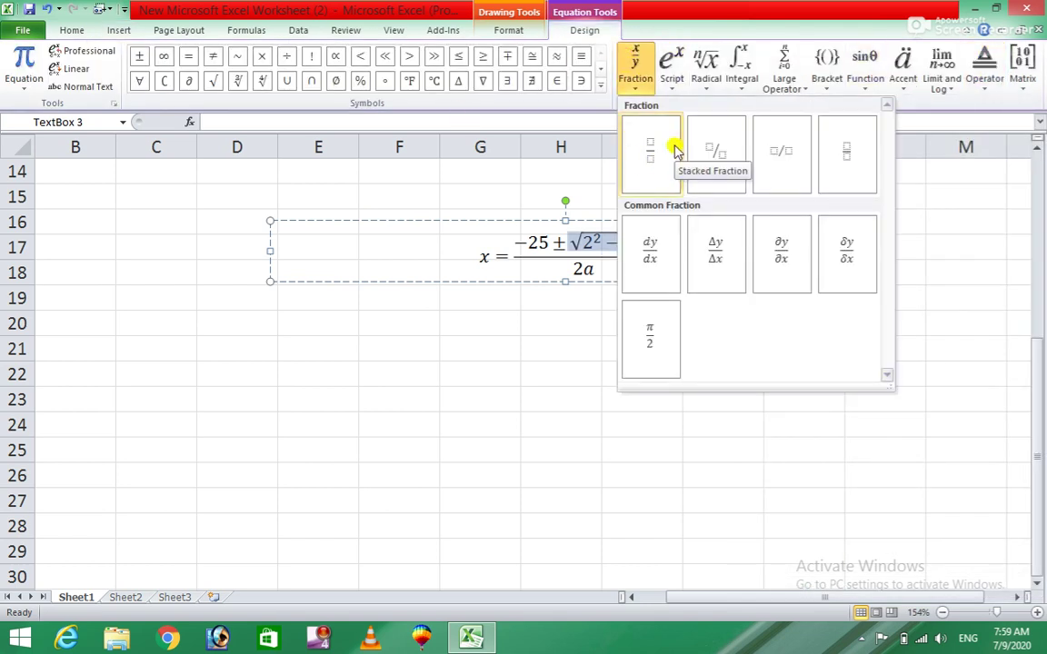
left_click(703, 63)
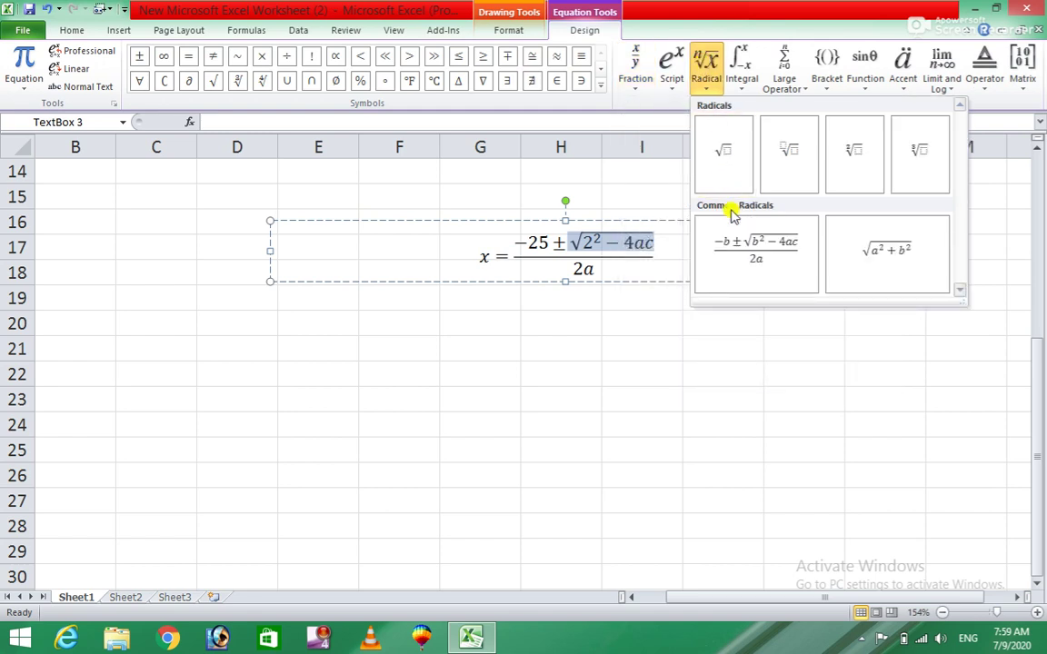
left_click(880, 254)
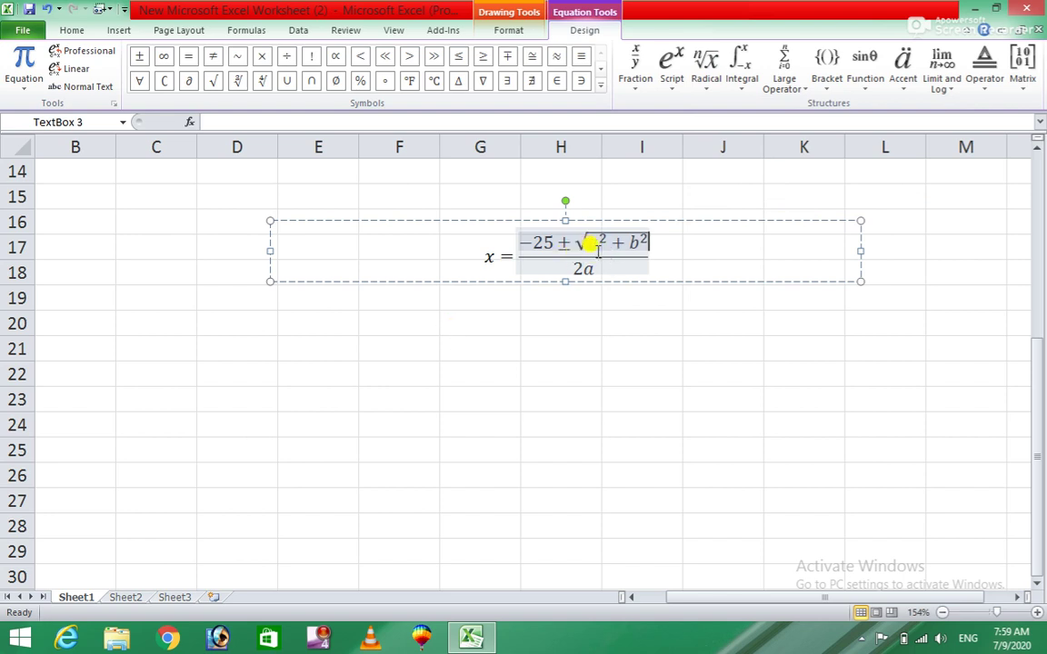
left_click(469, 346)
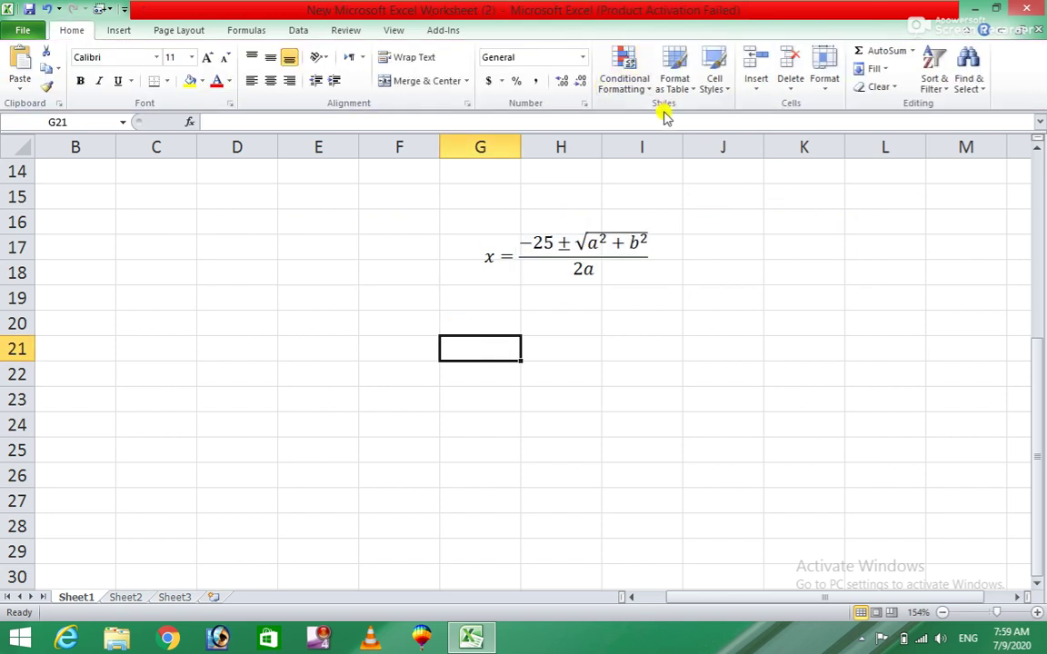
Step: Insert a new equation with a subscript template, entering 2 as base and 5 as subscript
left_click(125, 32)
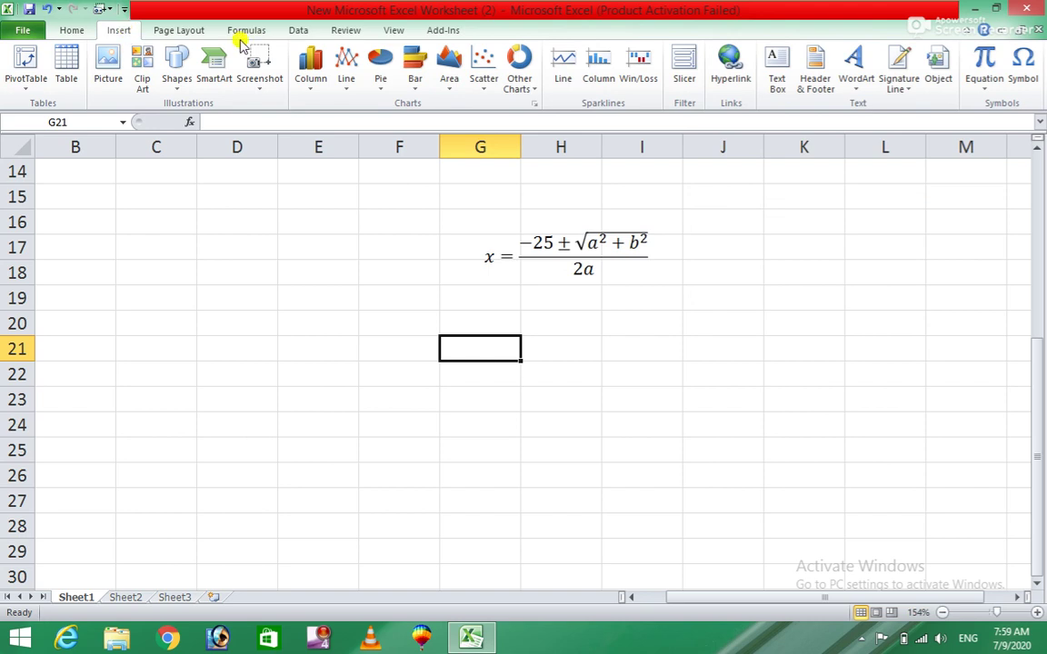
left_click(981, 60)
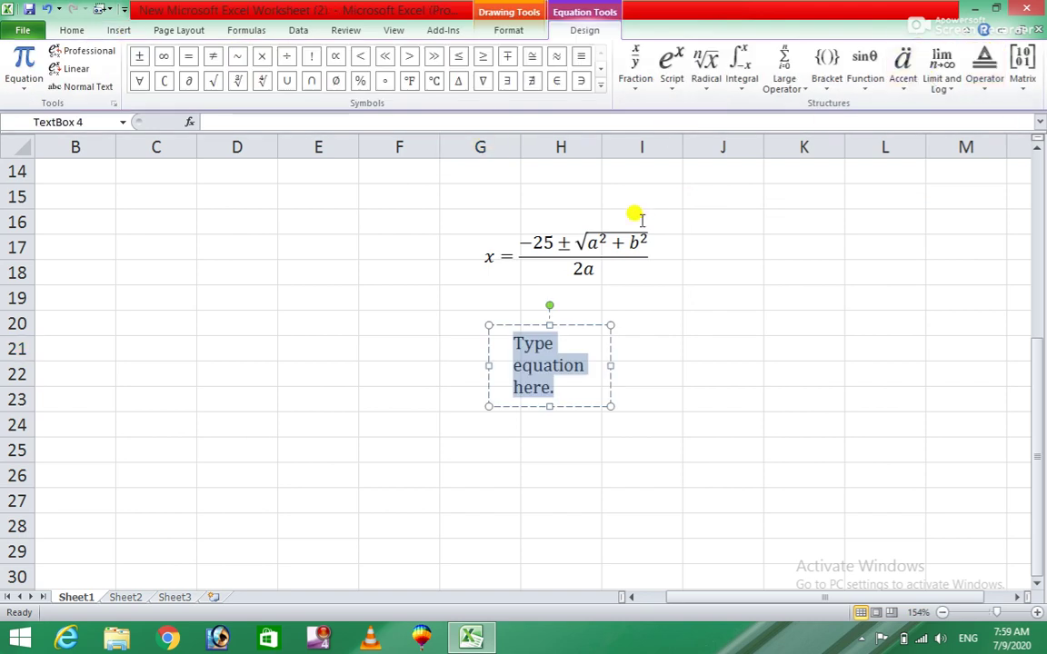
left_click(670, 77)
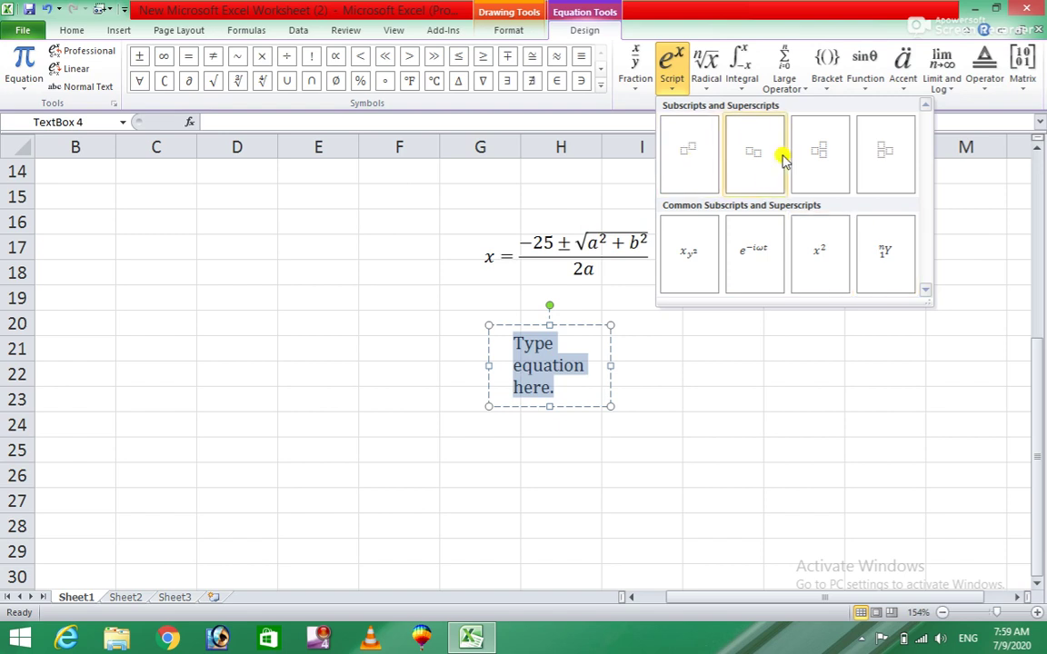
left_click(820, 150)
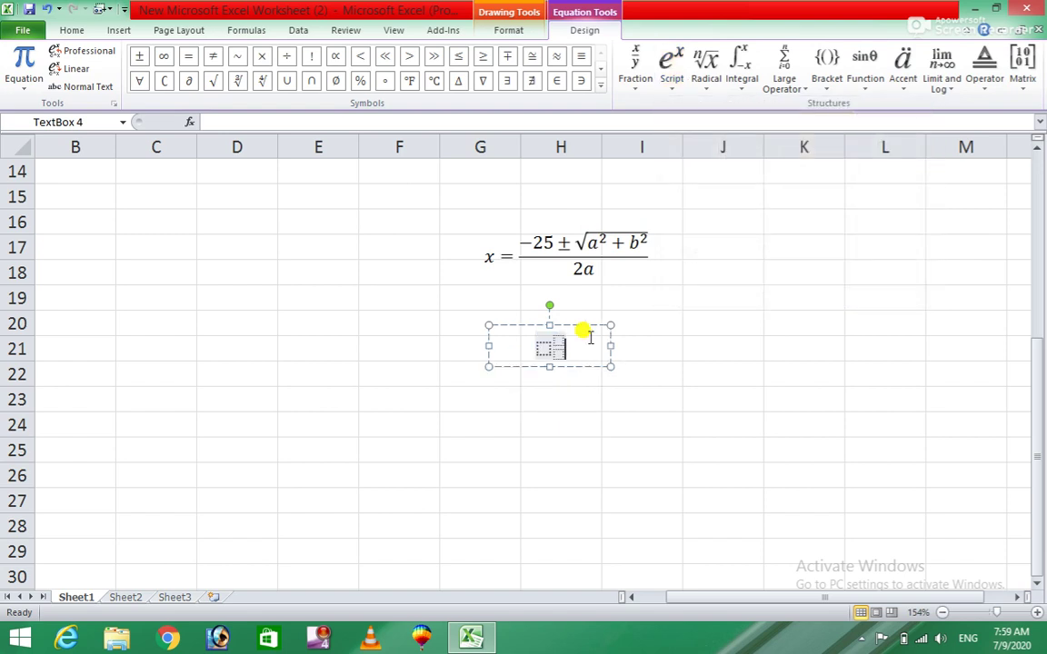
left_click(543, 349)
type("2")
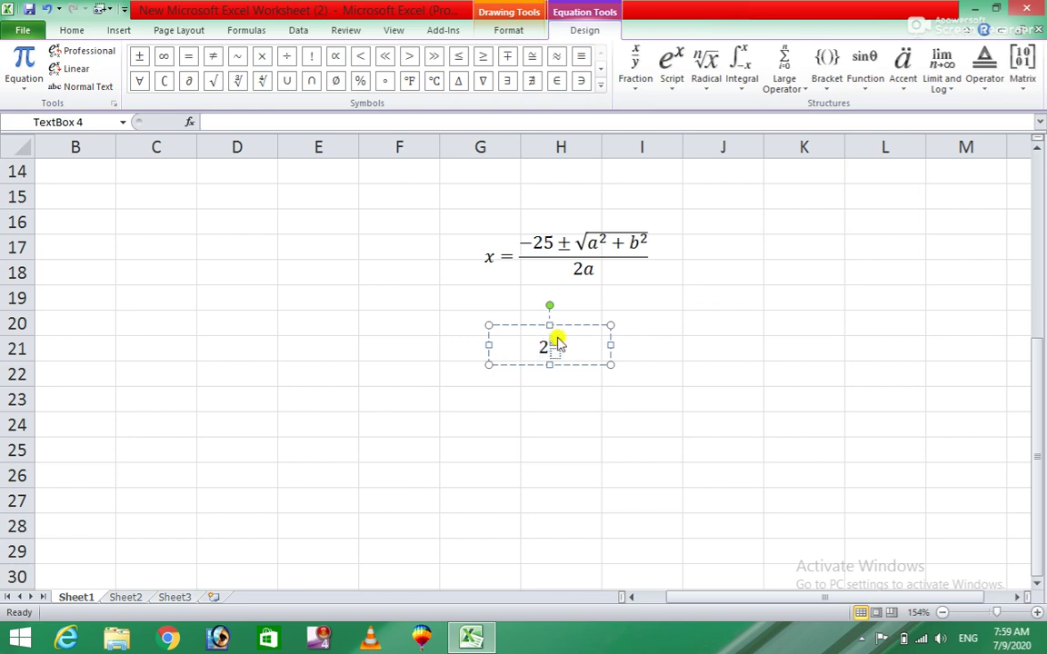
left_click(555, 350)
type("5")
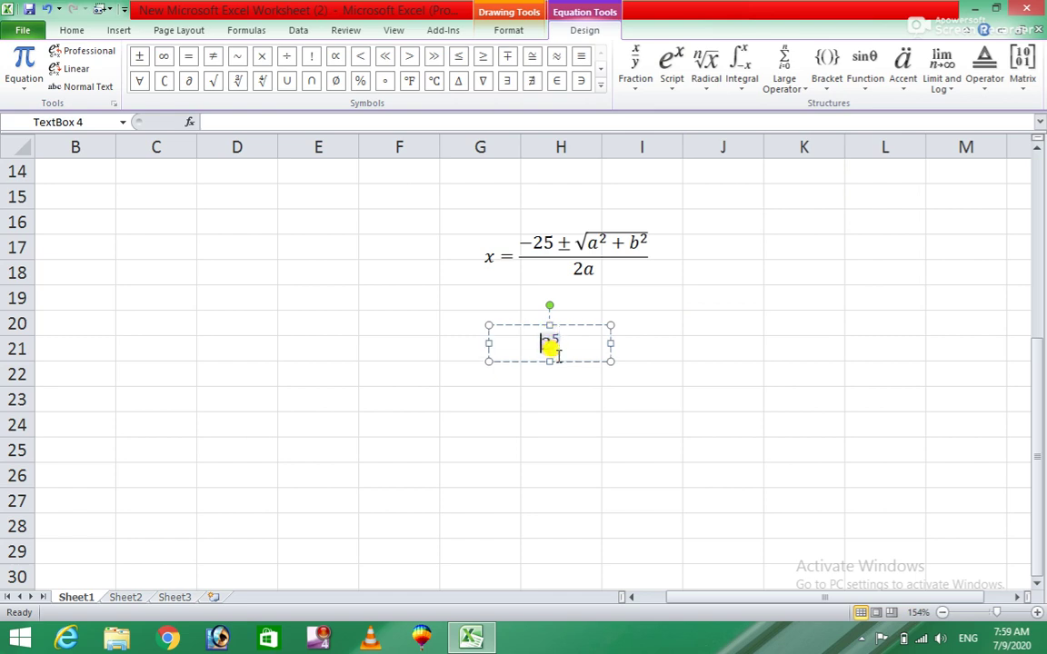
key("BackSpace")
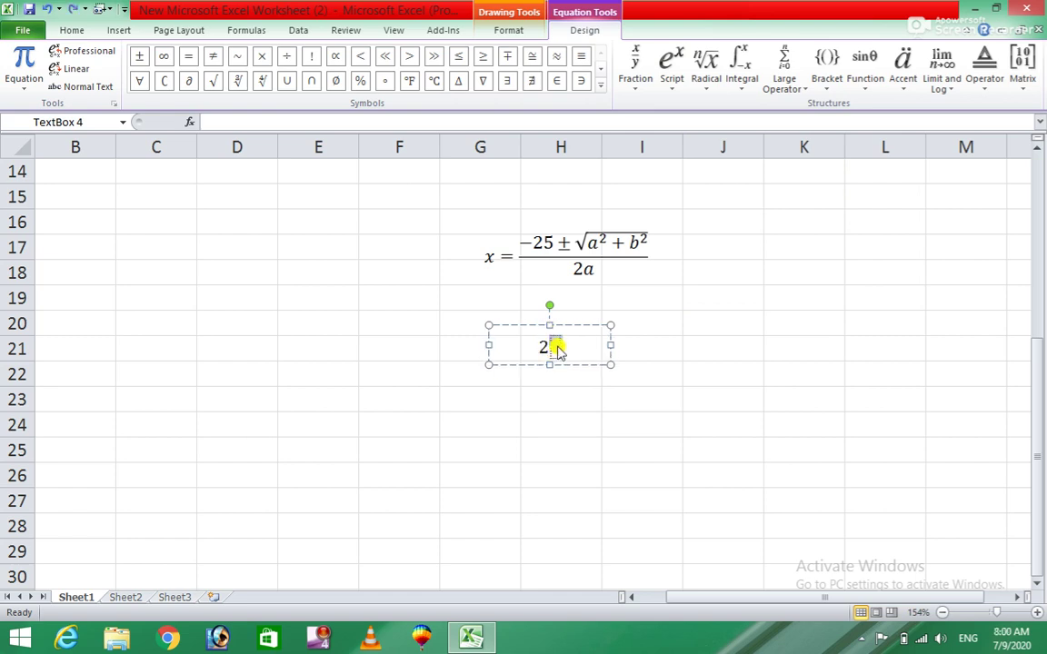
type("5")
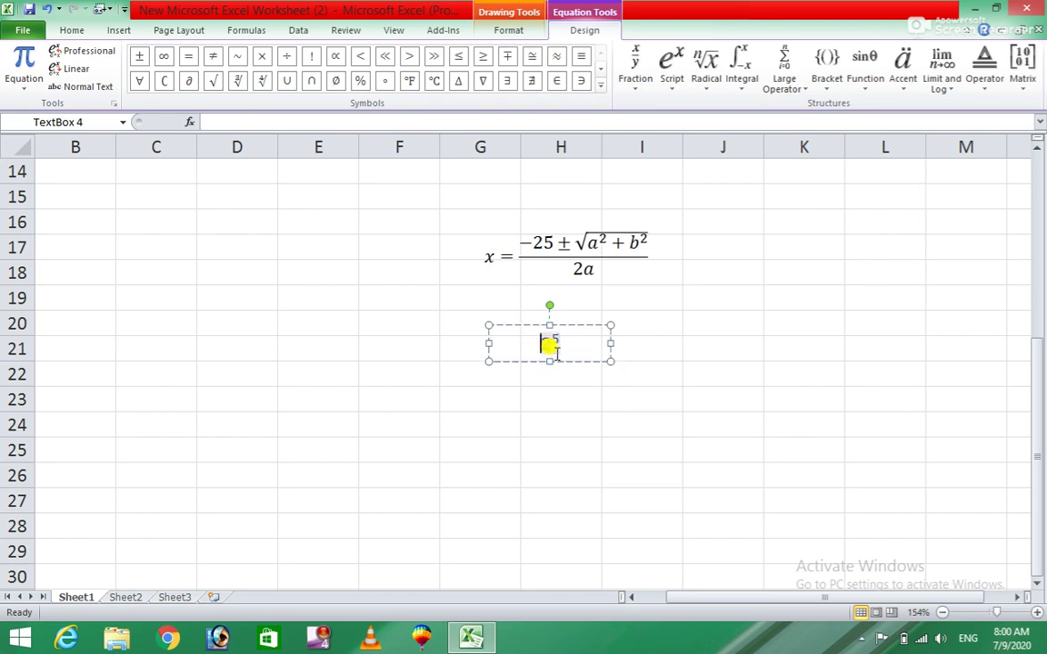
Step: Re-enter the subscript 5, stretch the equation box up into row 19, and finish editing
left_click(556, 344)
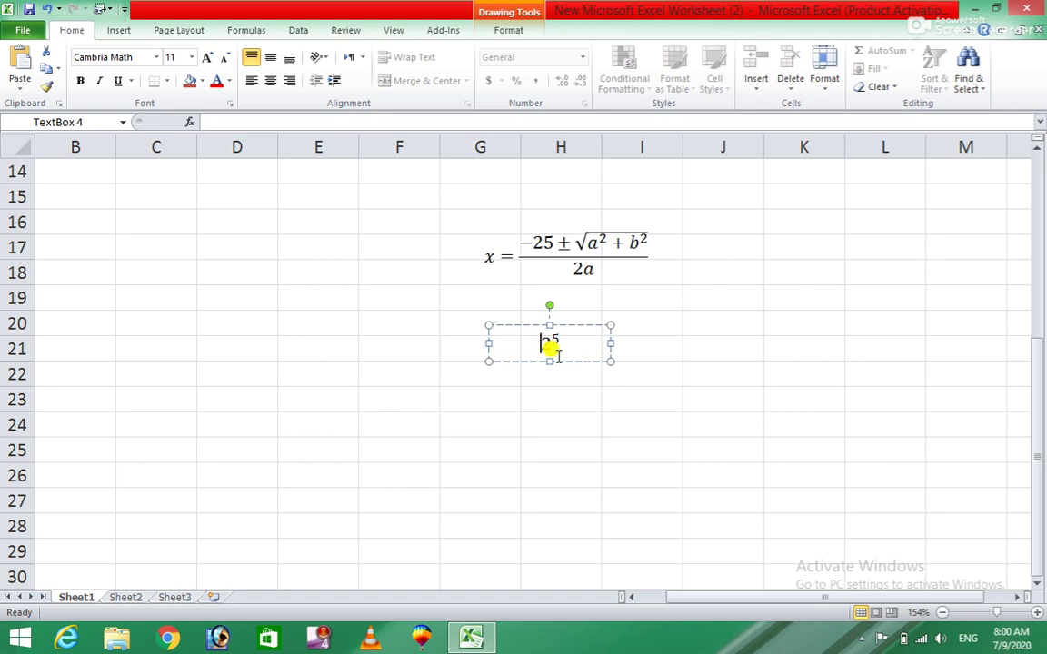
left_click(556, 353)
left_click(559, 361)
left_click(558, 352)
double_click(556, 345)
left_click(549, 331)
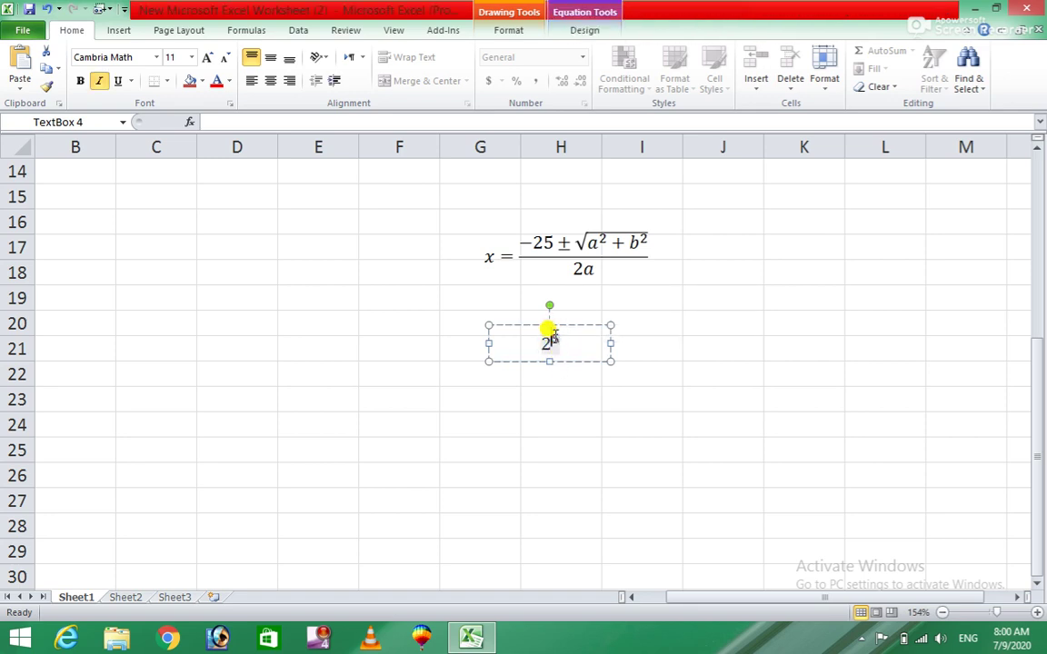
left_click(559, 343)
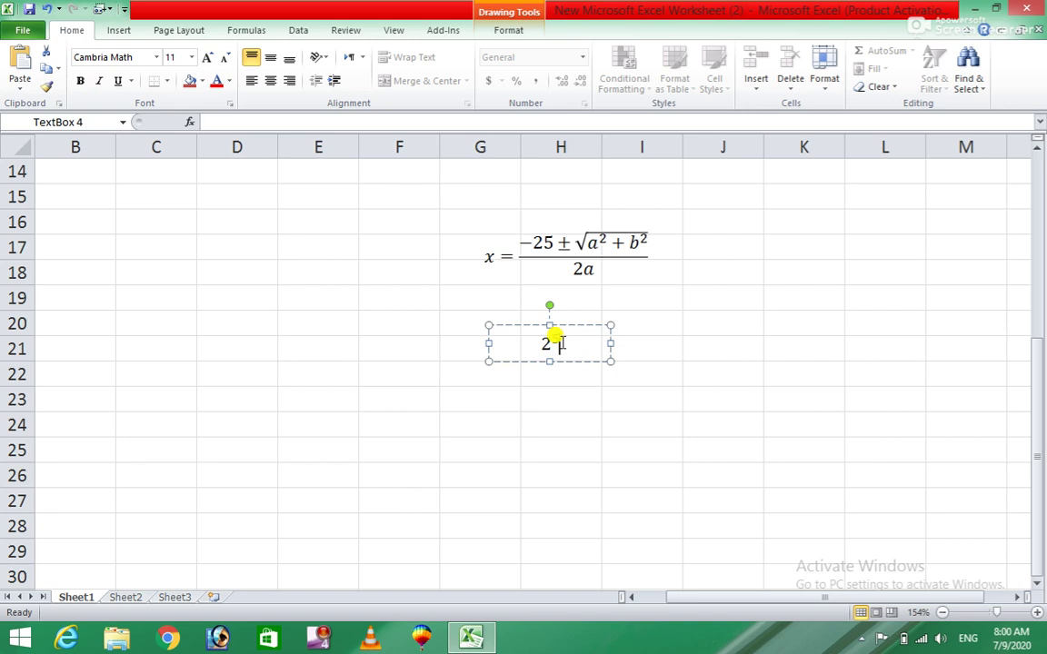
left_click(558, 343)
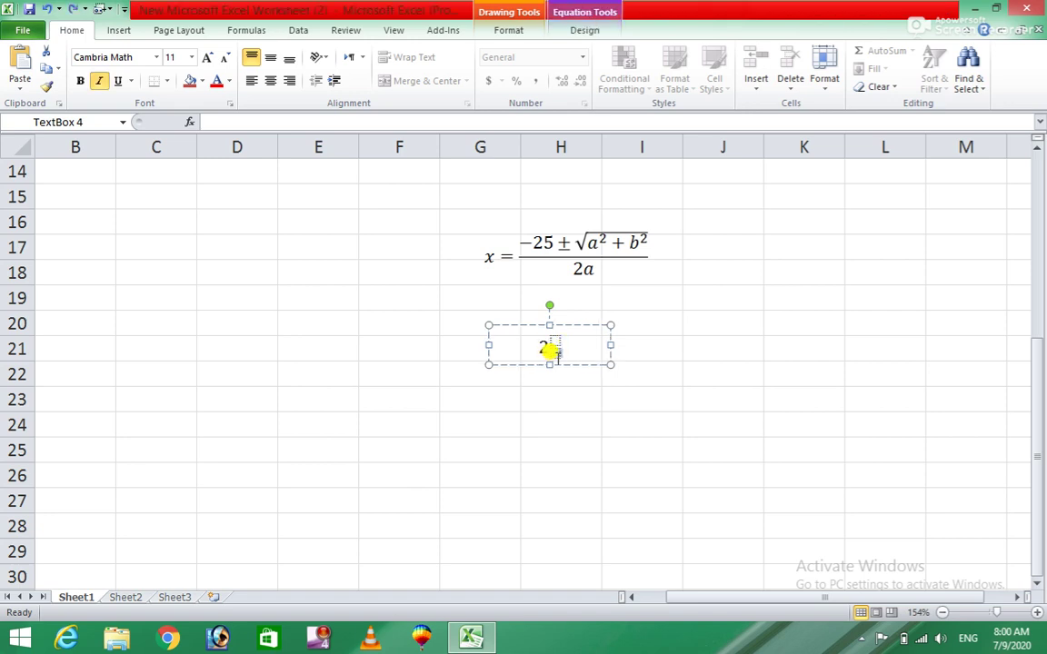
type("5")
left_click_drag(548, 324, 549, 291)
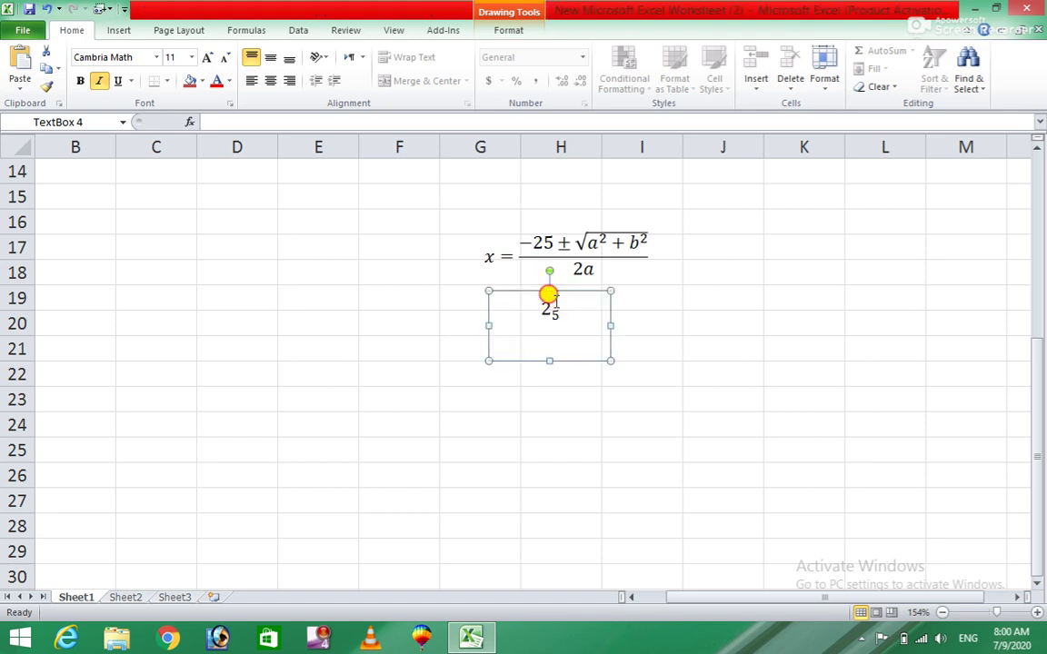
left_click(549, 294)
double_click(554, 302)
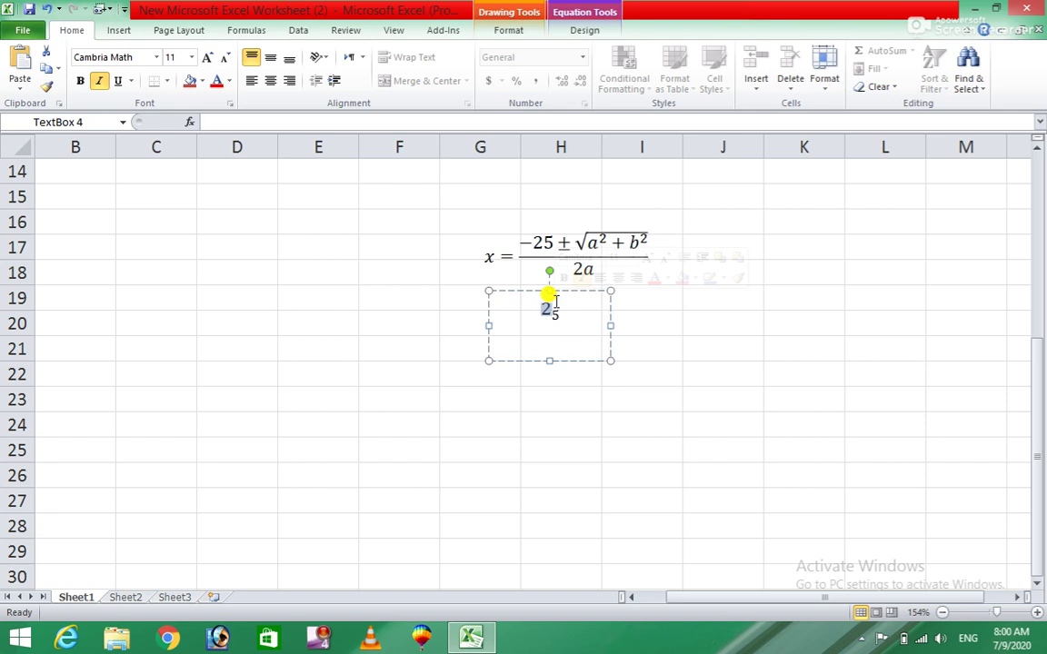
key("Escape")
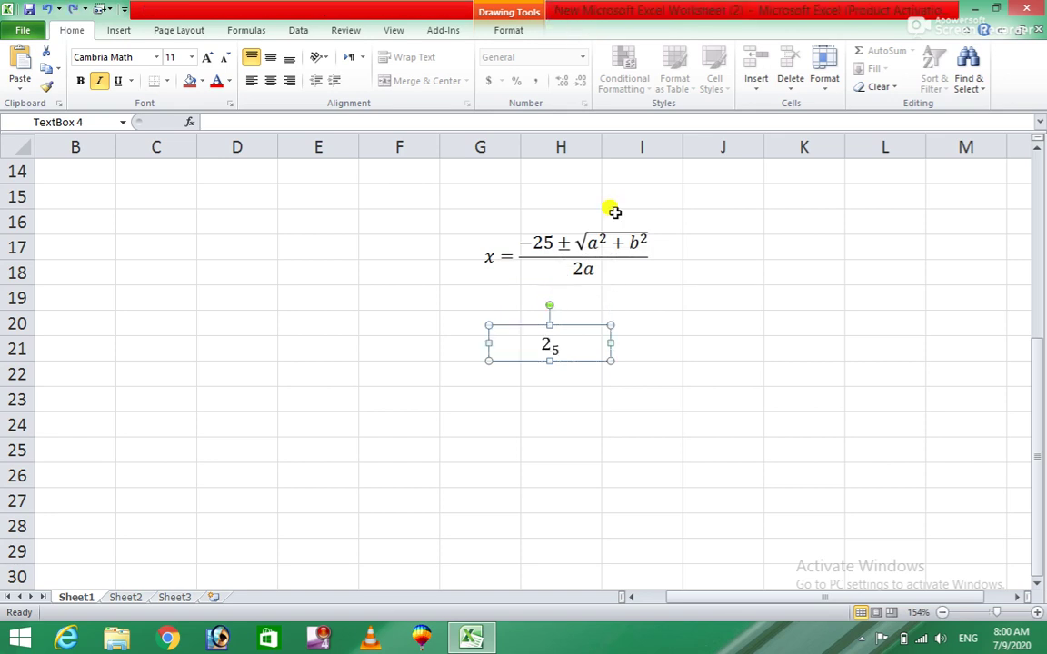
Step: Replace 2₅ in the second equation with the stacked fraction 3/6
left_click(115, 30)
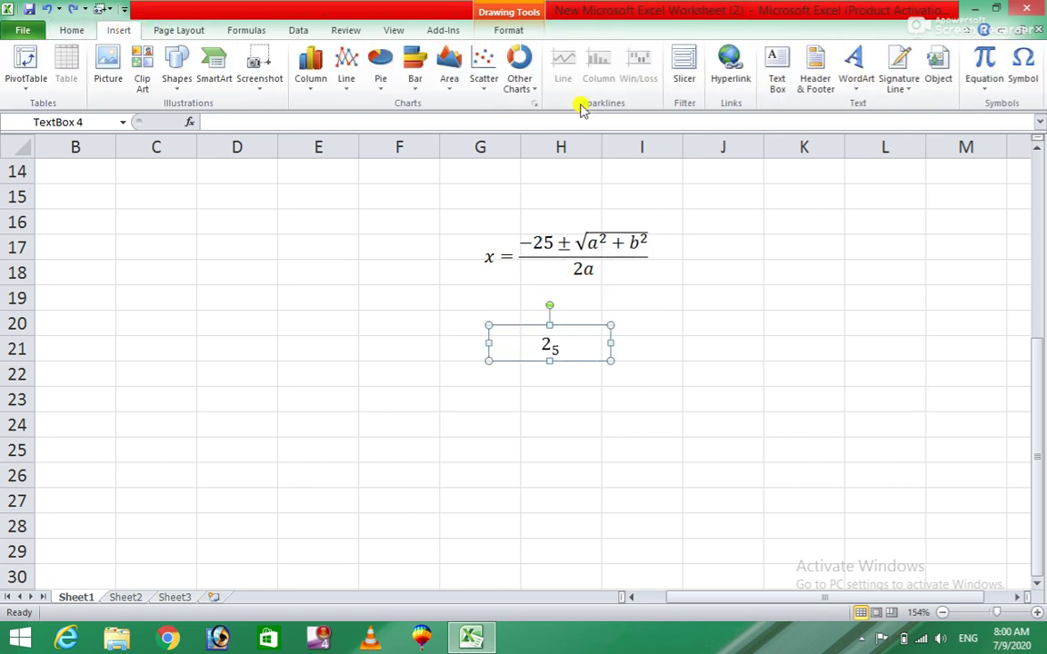
left_click(983, 64)
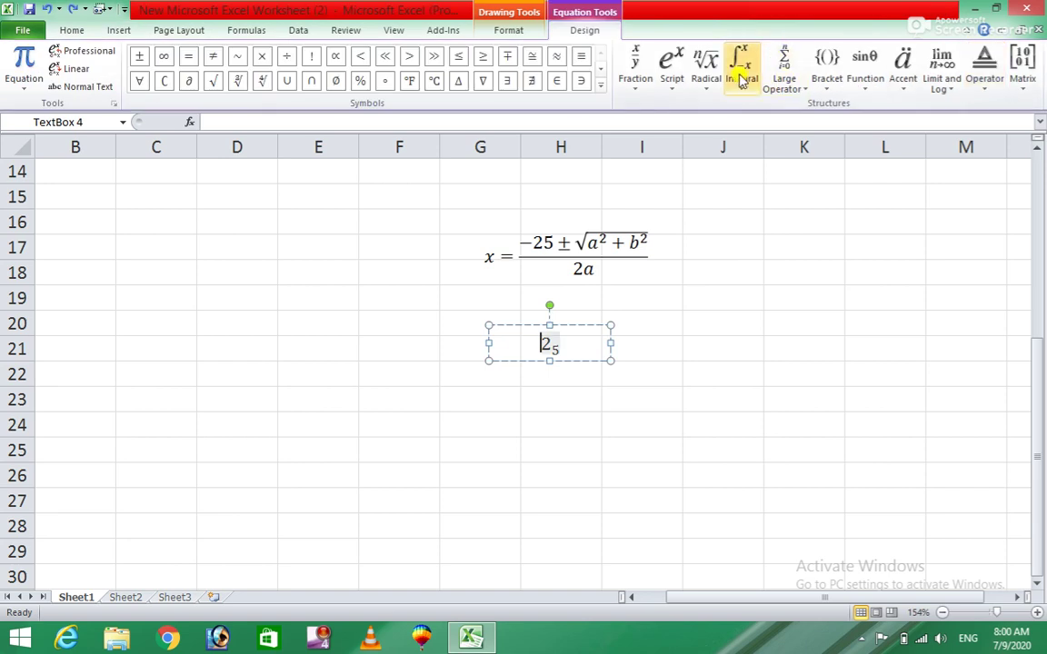
left_click(635, 68)
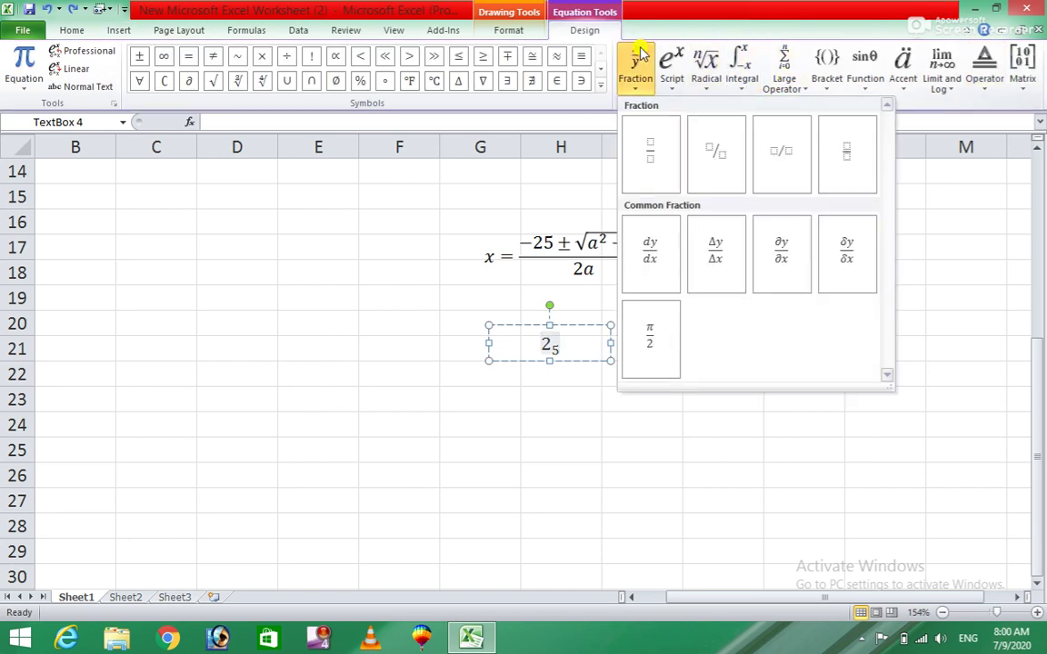
left_click(649, 153)
left_click(539, 341)
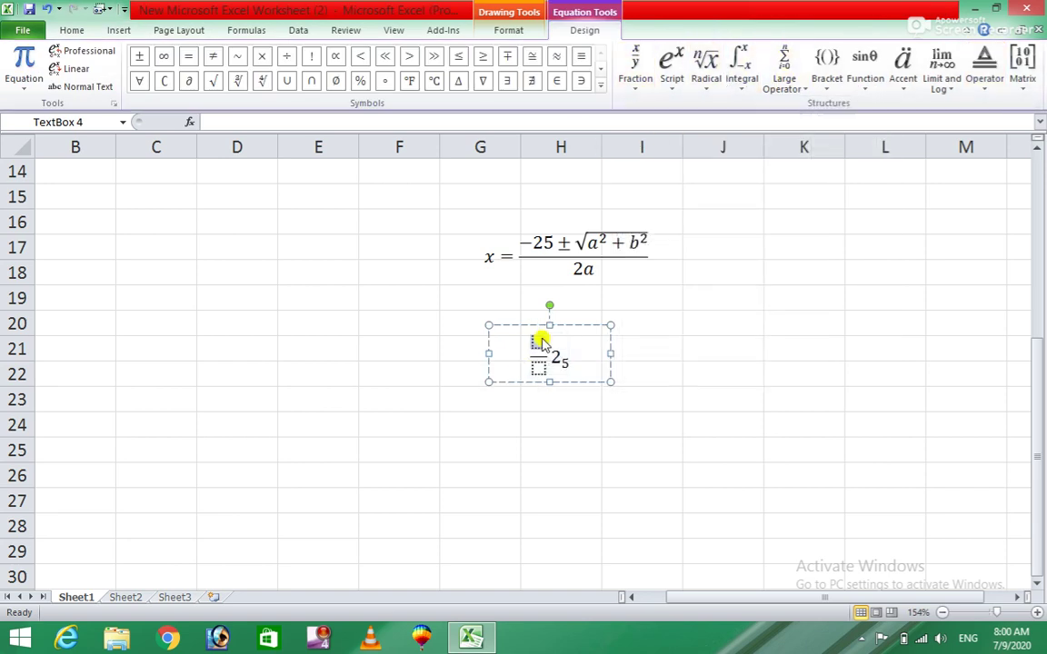
type("3/ ")
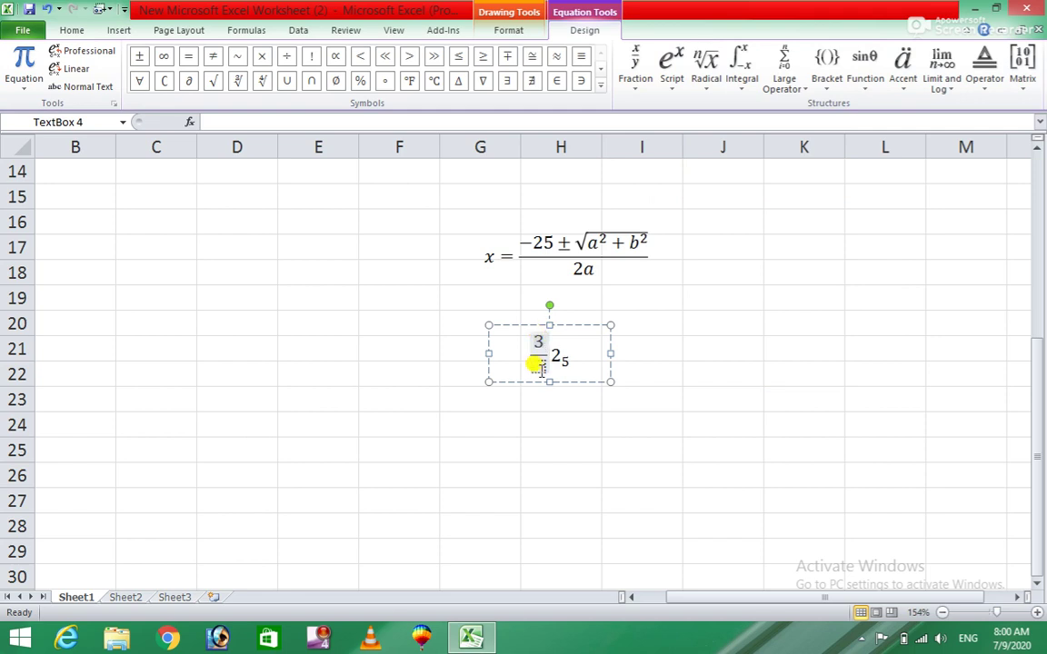
type("6")
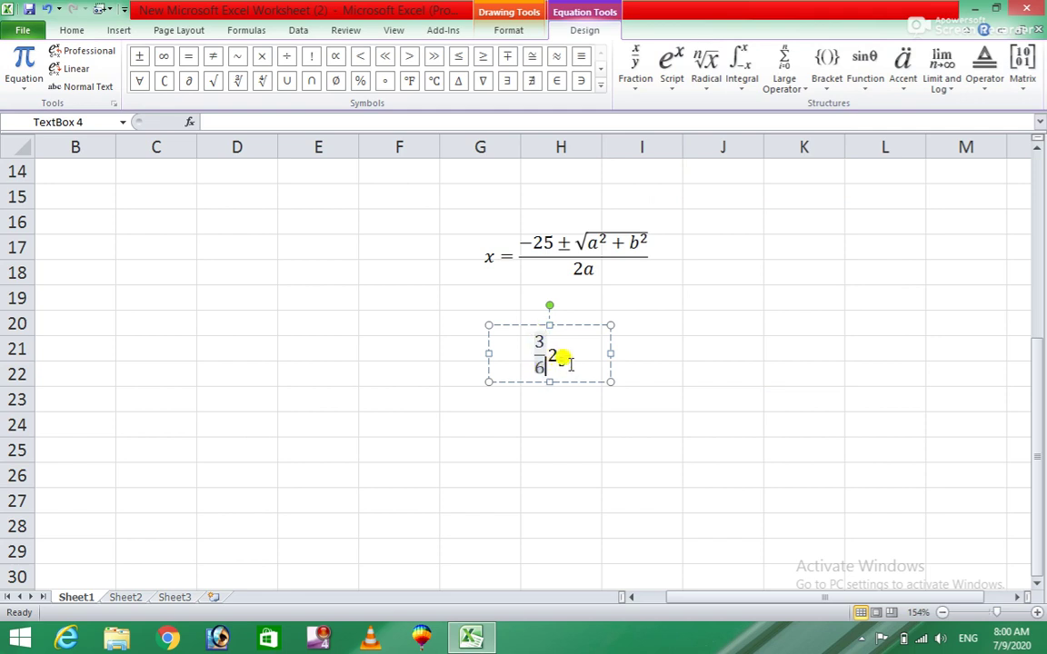
left_click(563, 357)
key("BackSpace")
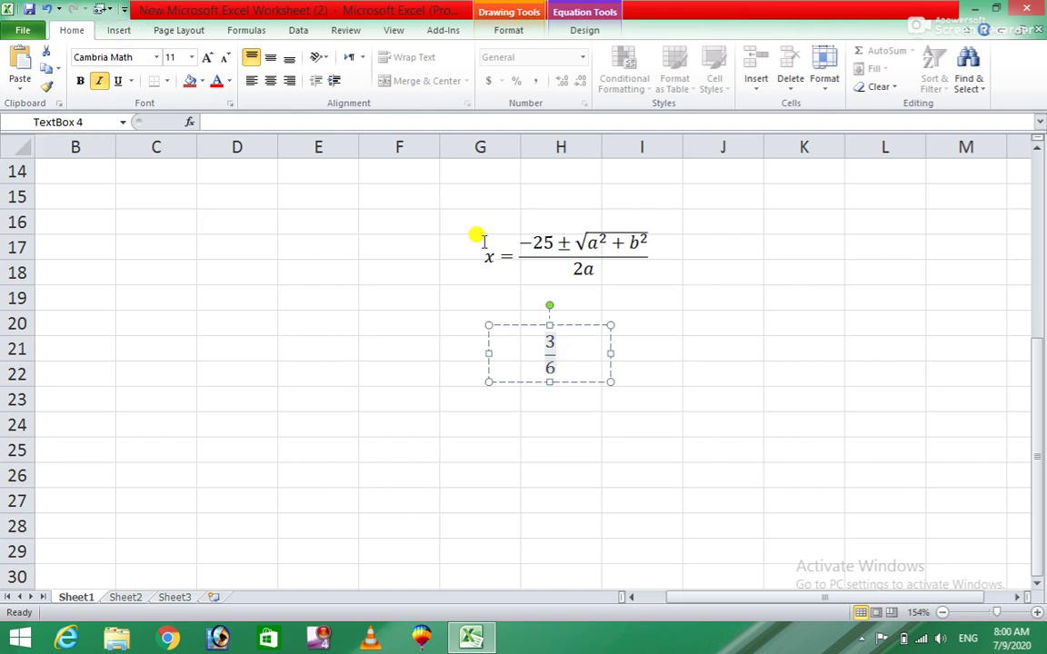
left_click(553, 350)
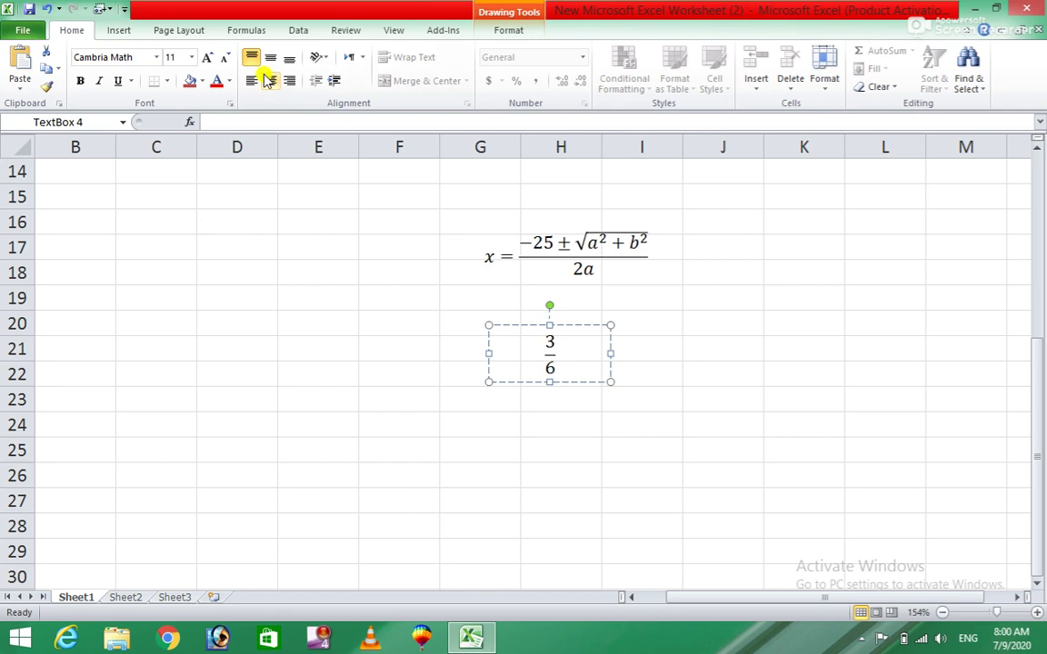
left_click(119, 30)
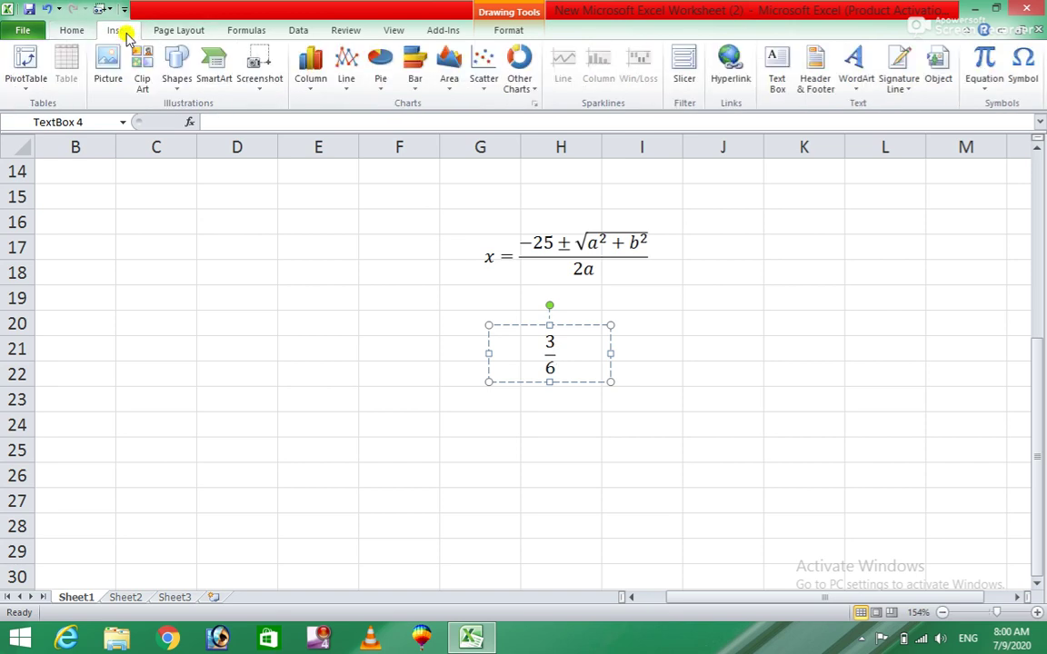
left_click(983, 62)
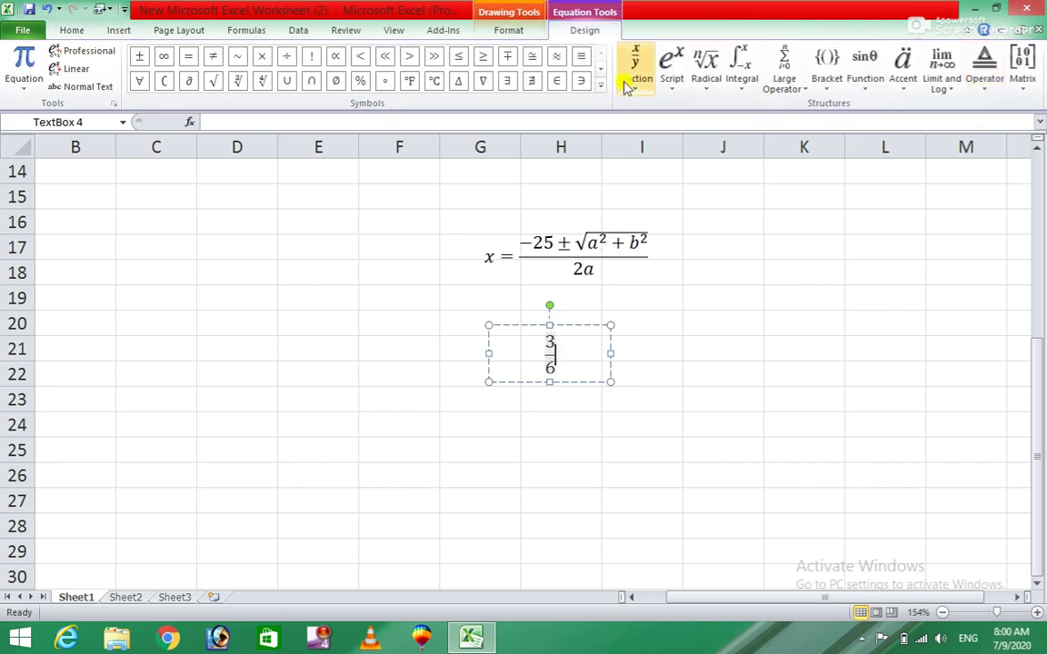
Step: Append a ± sign and a square root of 25 after the 3/6 fraction
left_click(139, 57)
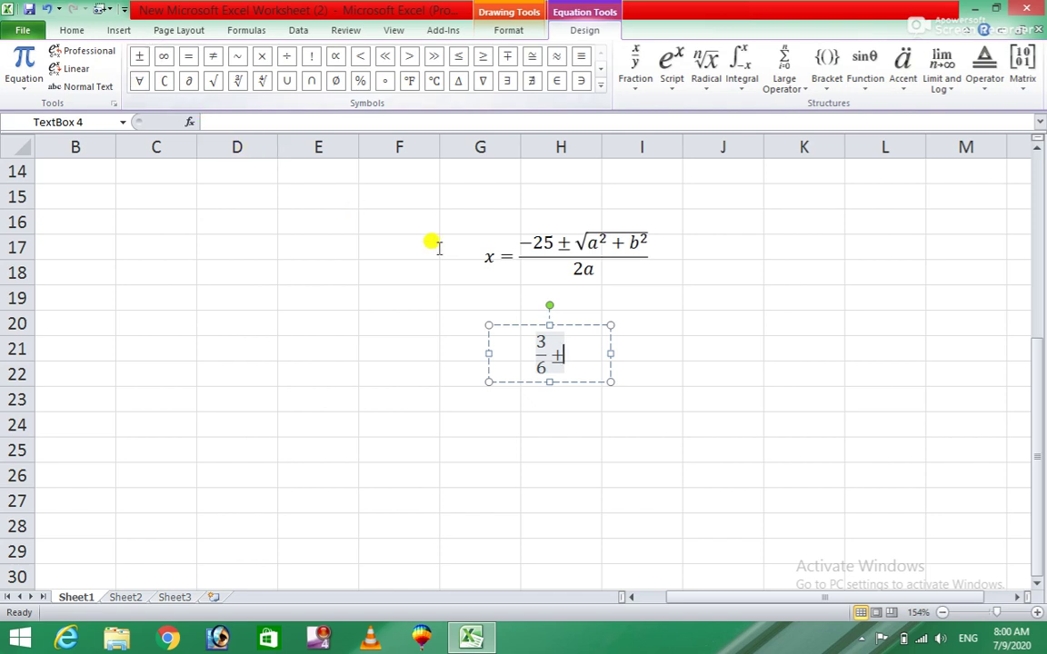
left_click(708, 61)
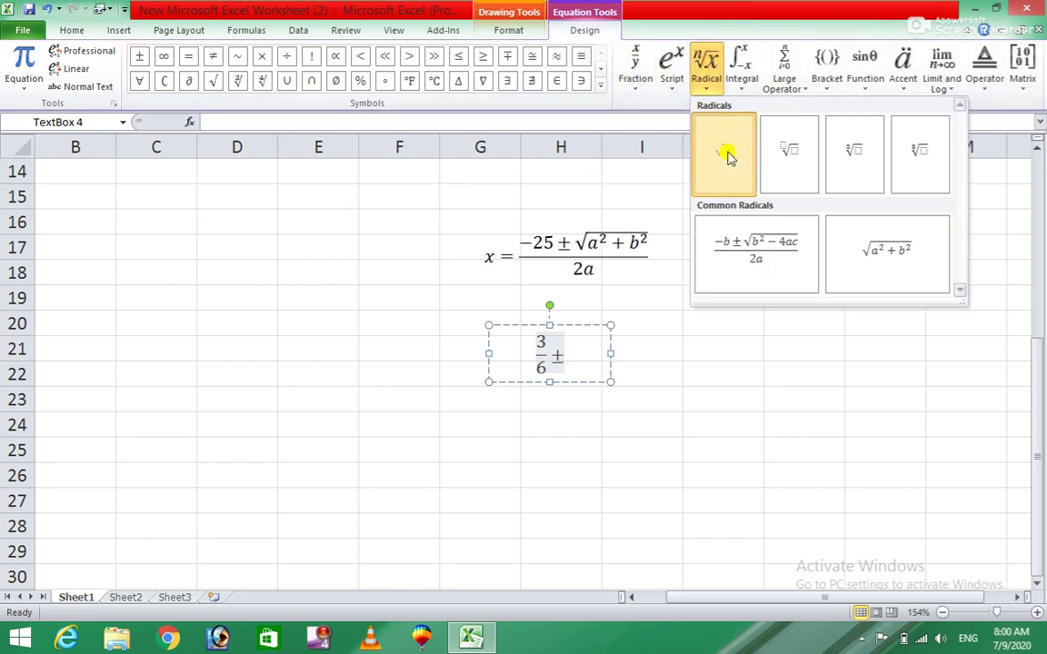
left_click(726, 156)
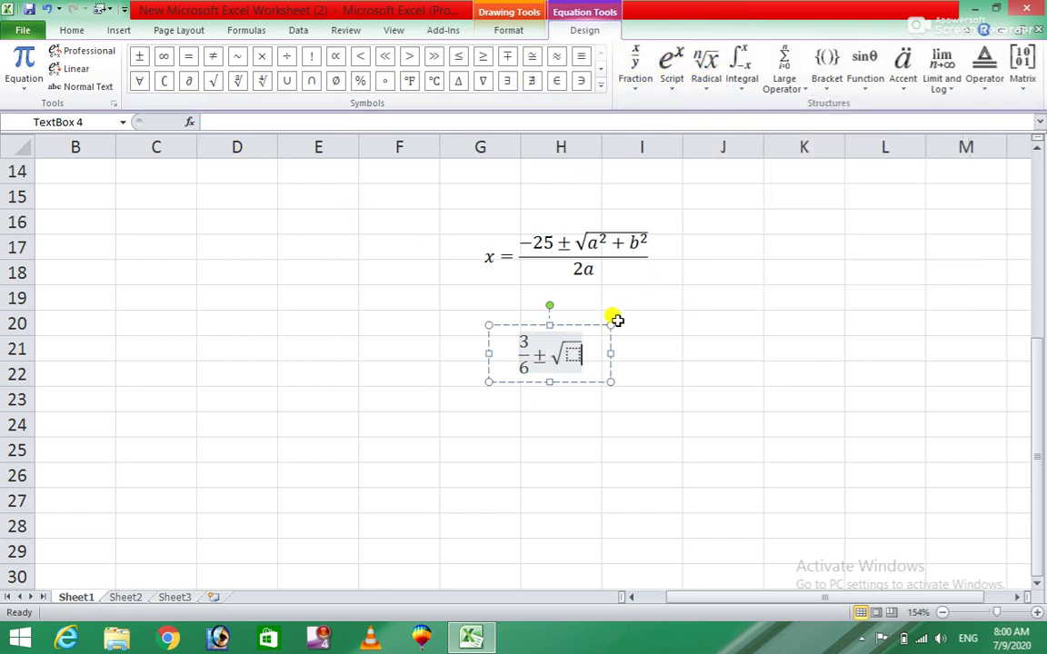
left_click(573, 355)
type("25")
left_click(591, 343)
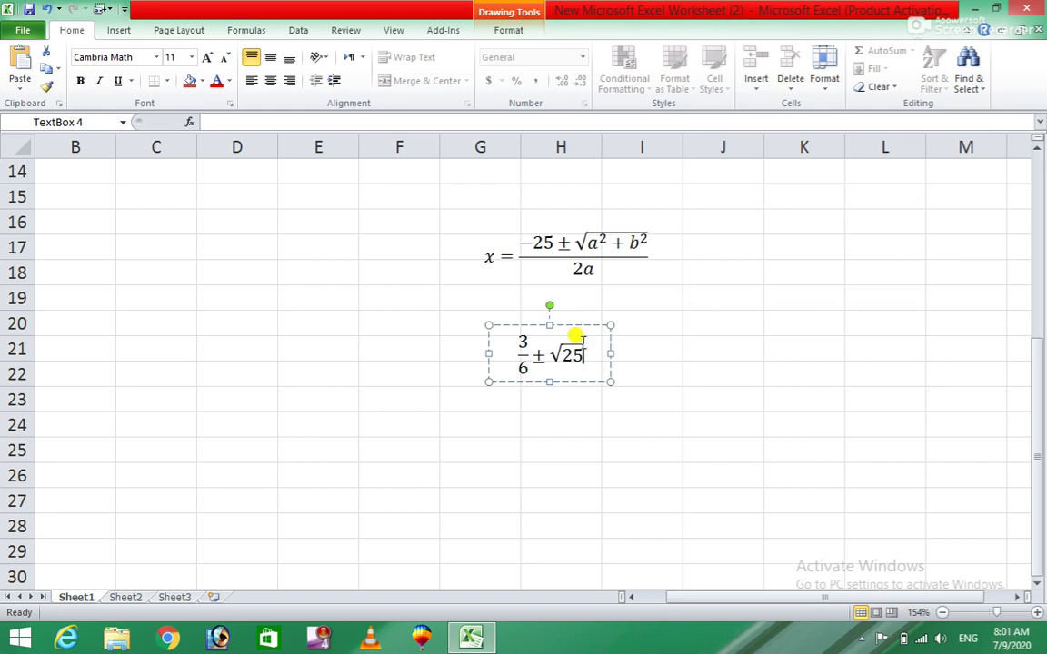
left_click(585, 342)
type("=")
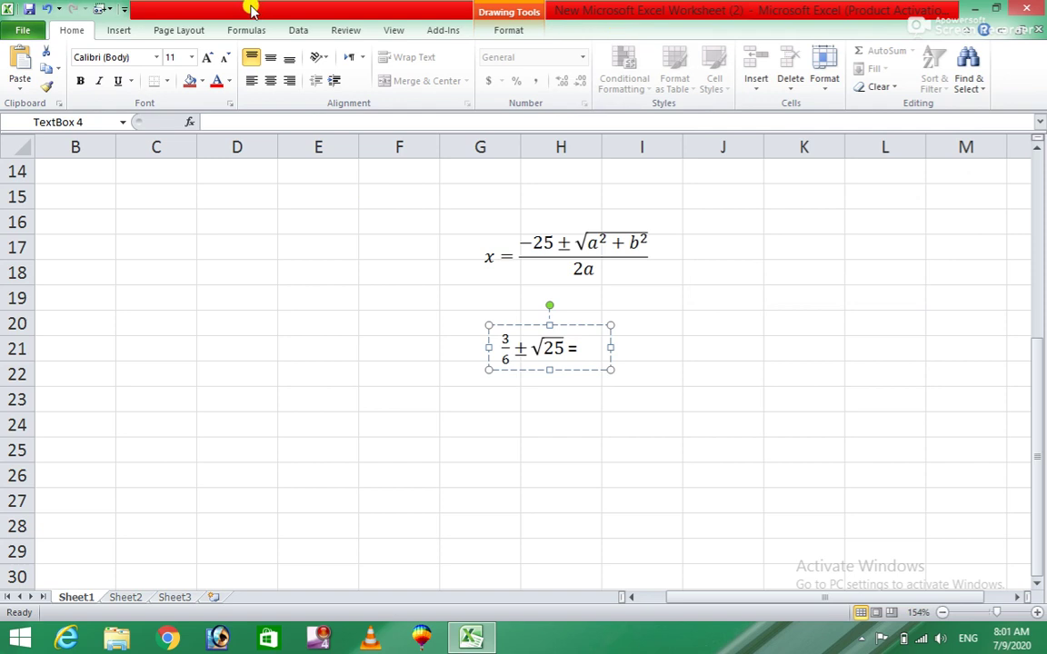
left_click(111, 34)
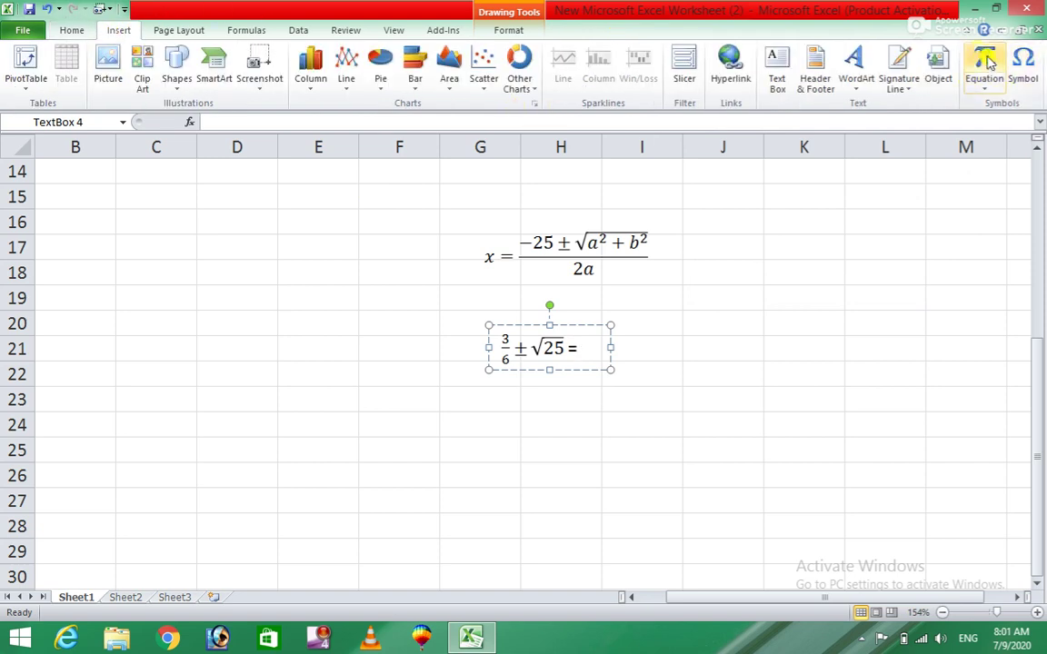
Step: Add the stacked fraction 7/6 after the equals sign, then select the empty text box beside it
left_click(885, 62)
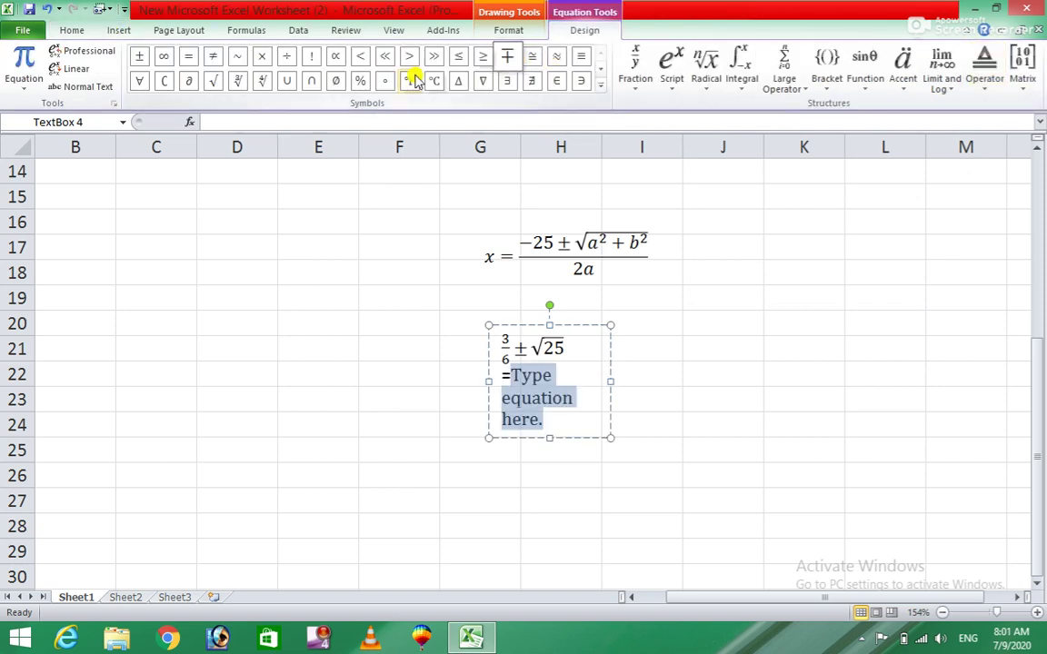
left_click(635, 68)
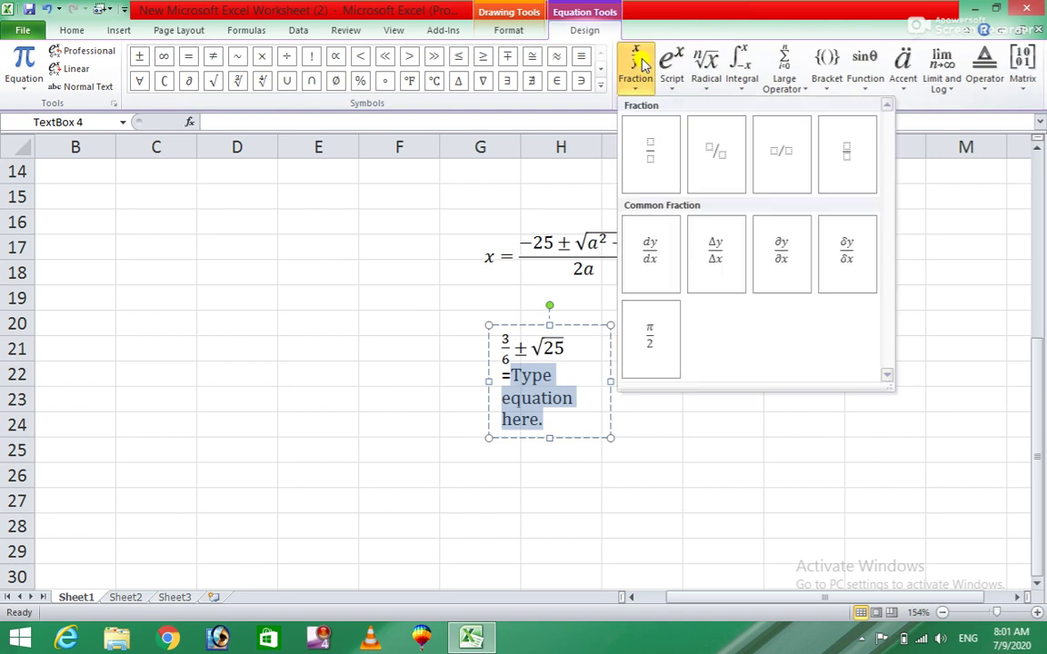
left_click(644, 142)
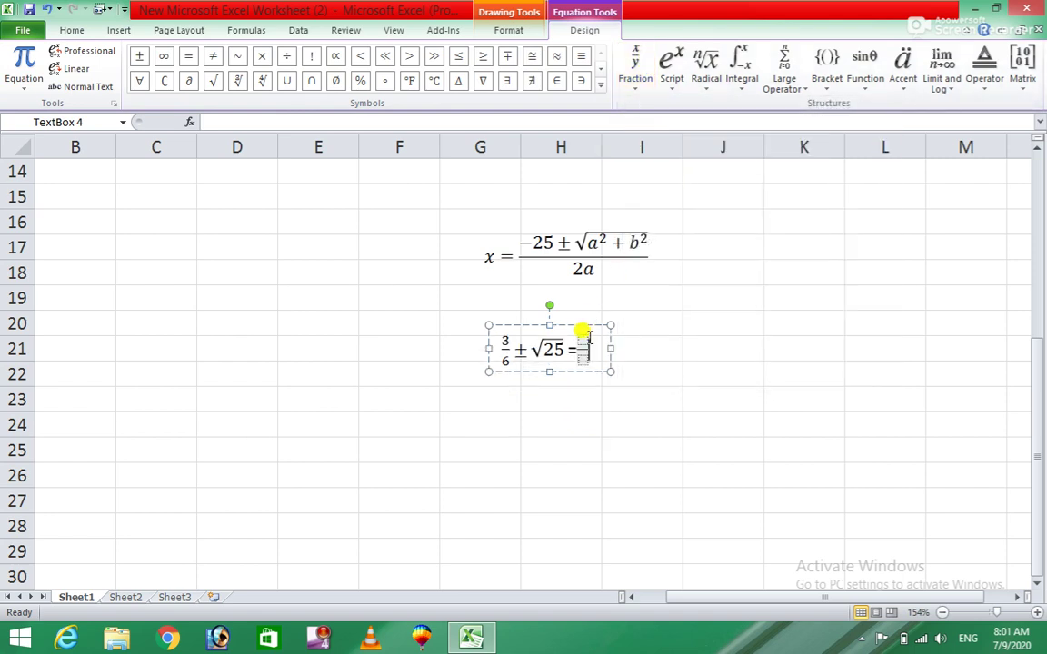
left_click(581, 335)
type("7/")
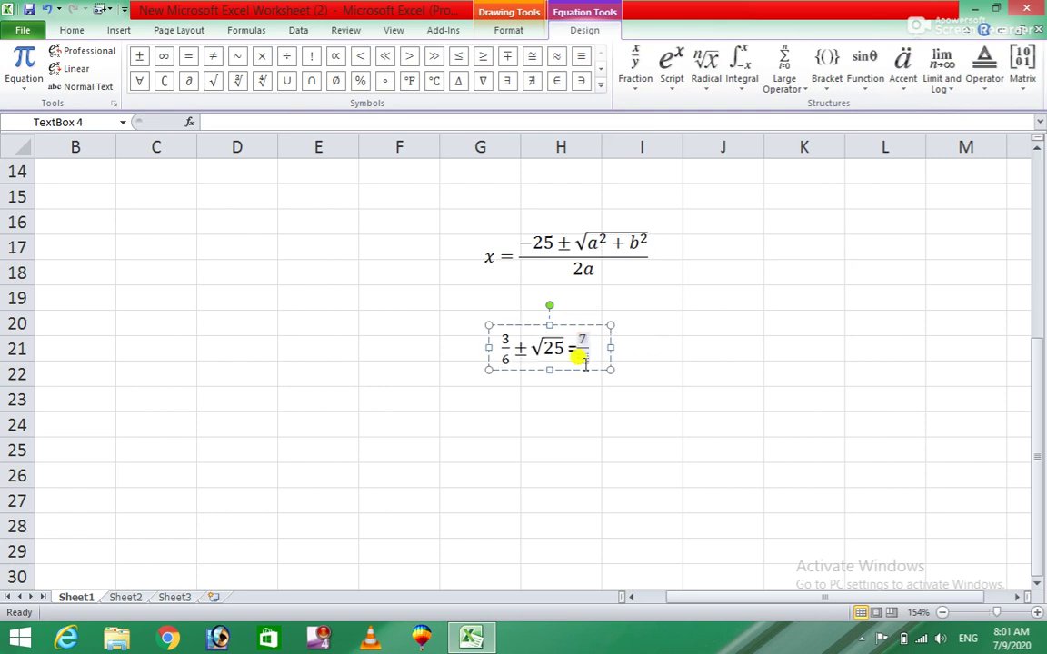
type("6")
left_click(711, 343)
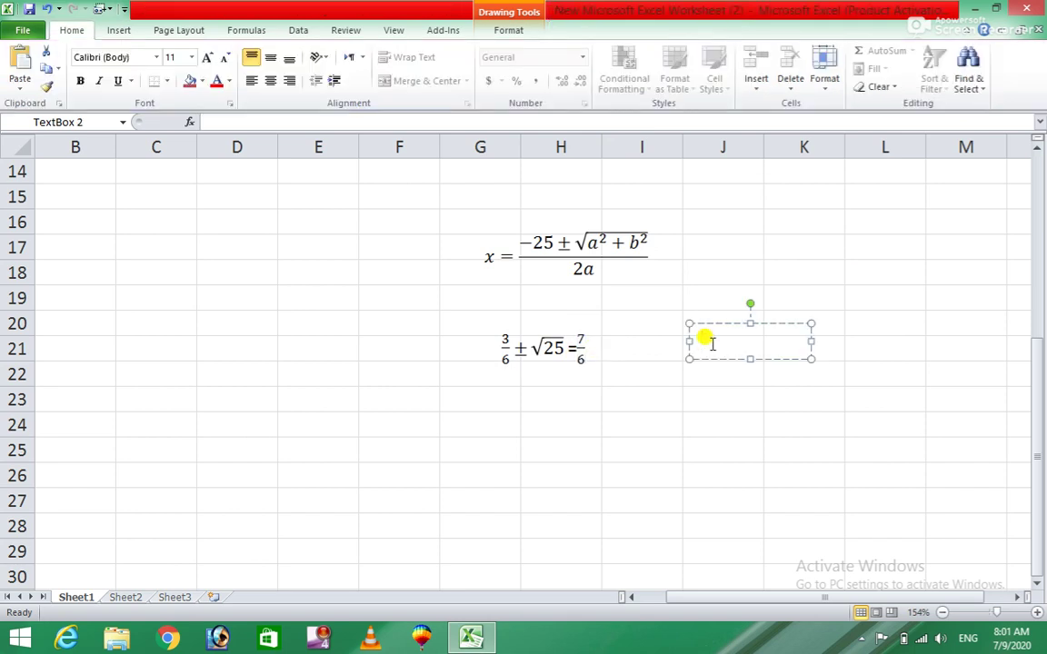
Step: Insert the N-Ary Product (∏) symbol into the text box
left_click(119, 30)
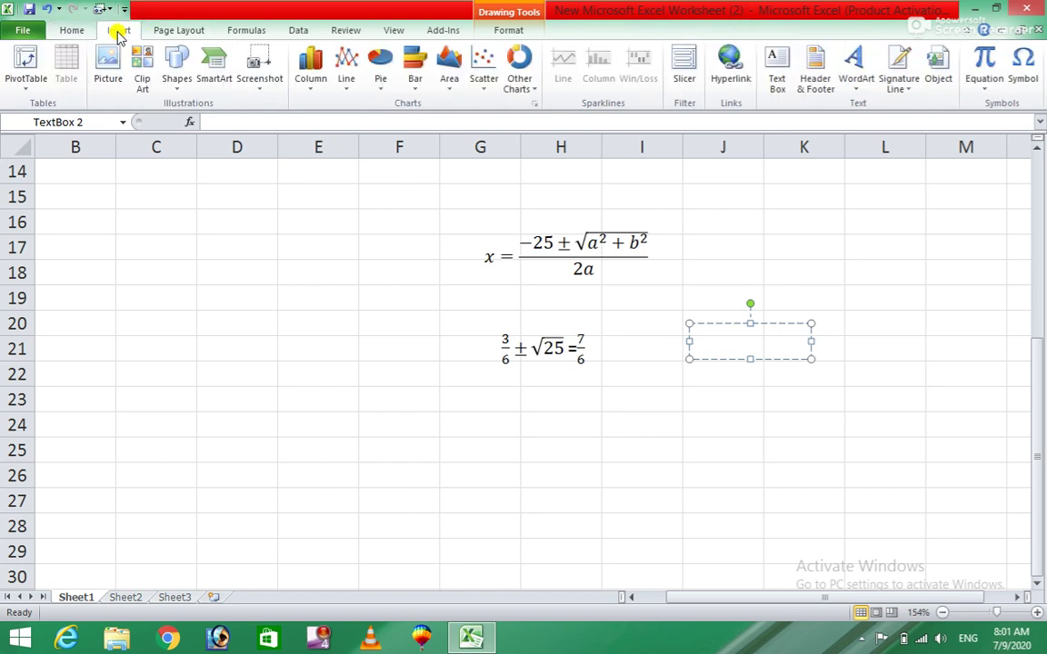
left_click(1022, 72)
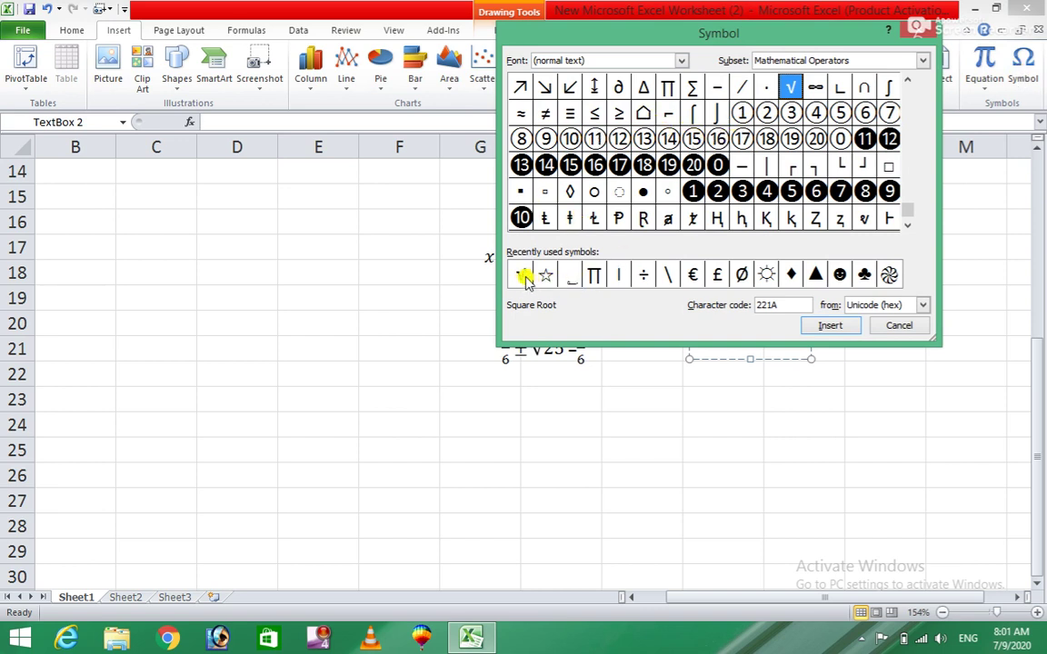
left_click(592, 276)
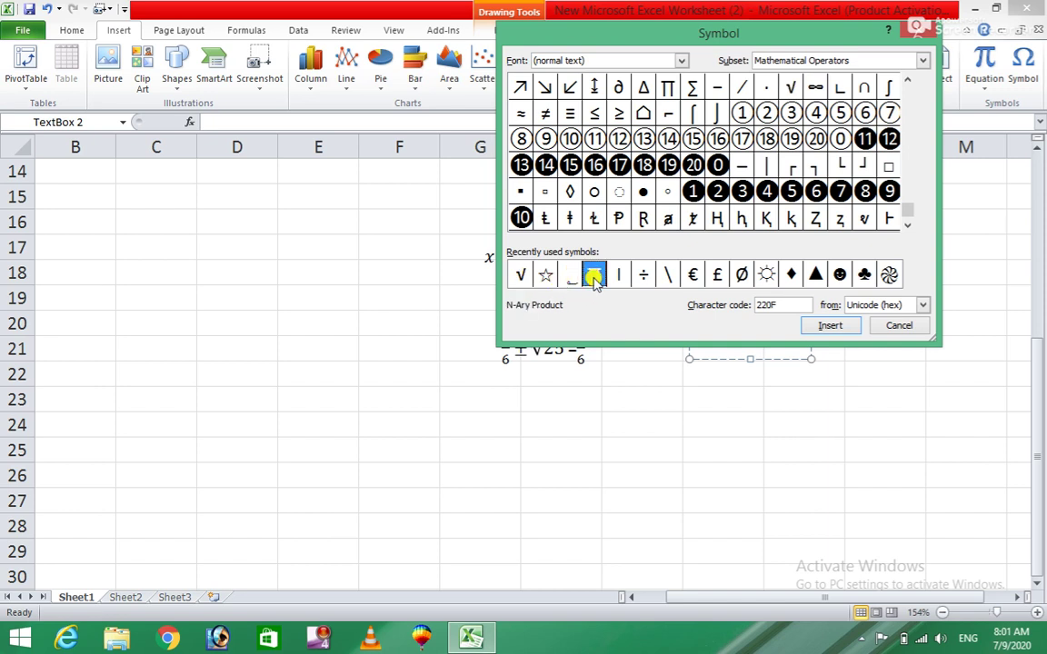
left_click(843, 327)
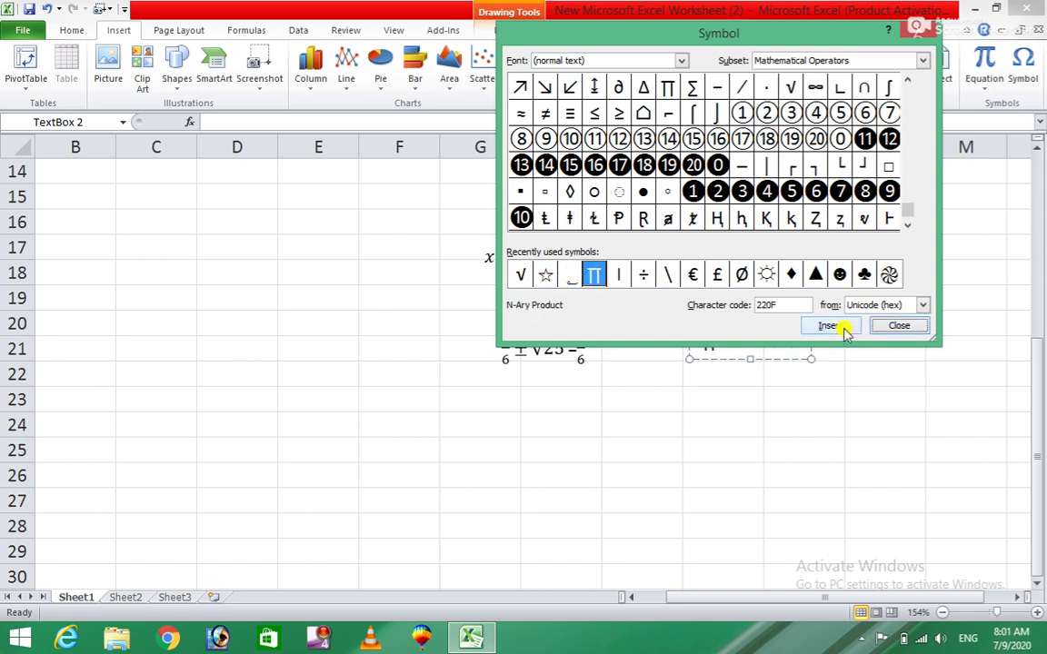
left_click(901, 325)
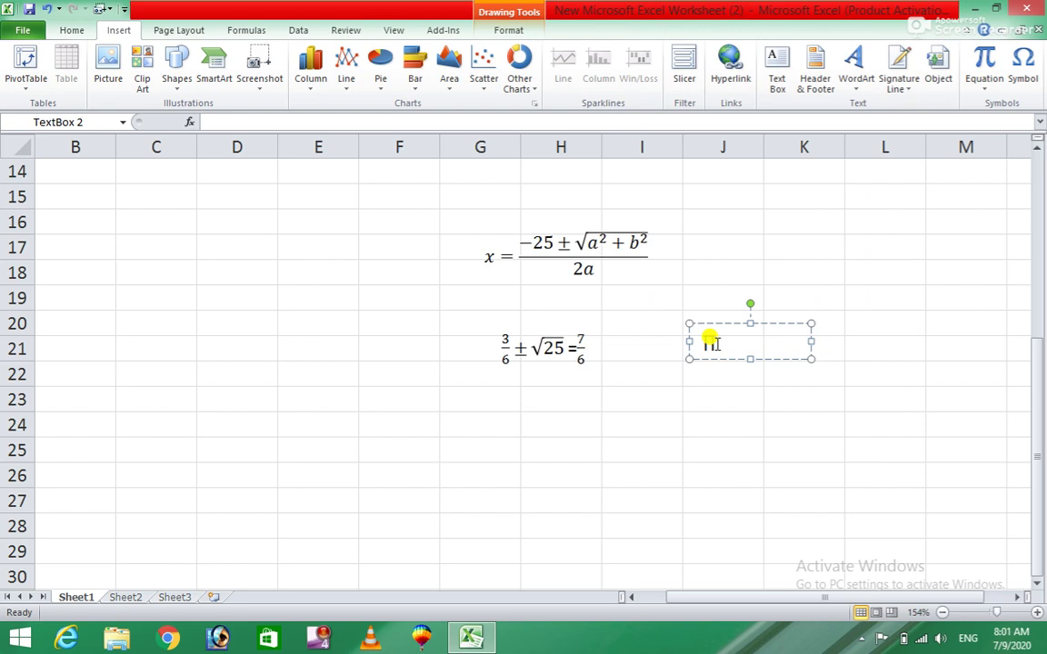
Step: Add two Black Club Suit (♣) symbols after the product sign
left_click(1024, 65)
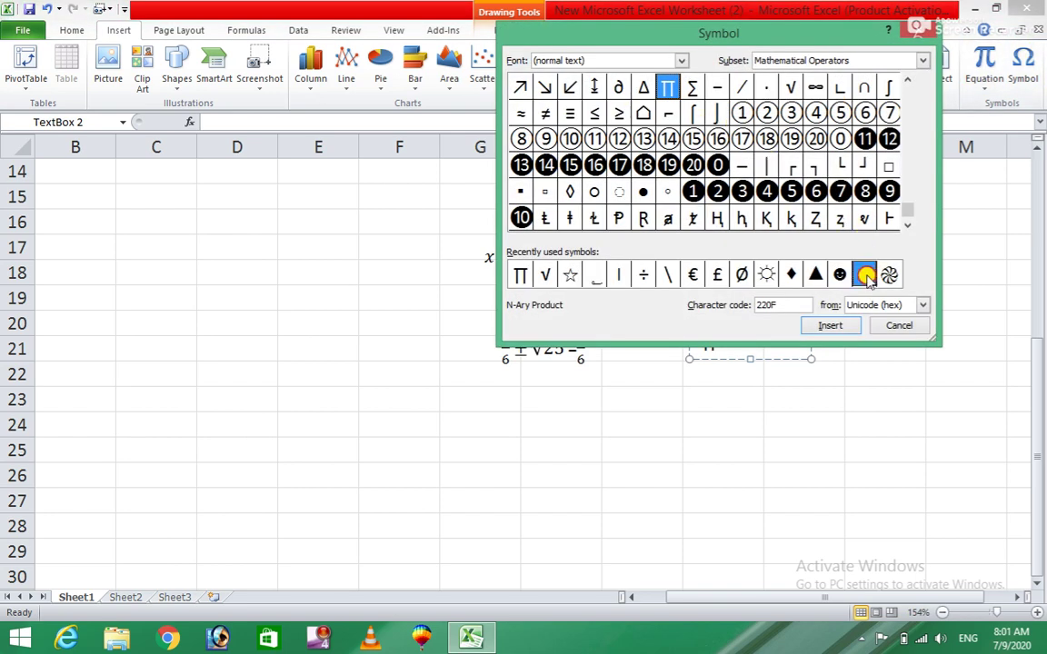
left_click(864, 274)
left_click(829, 327)
left_click(828, 327)
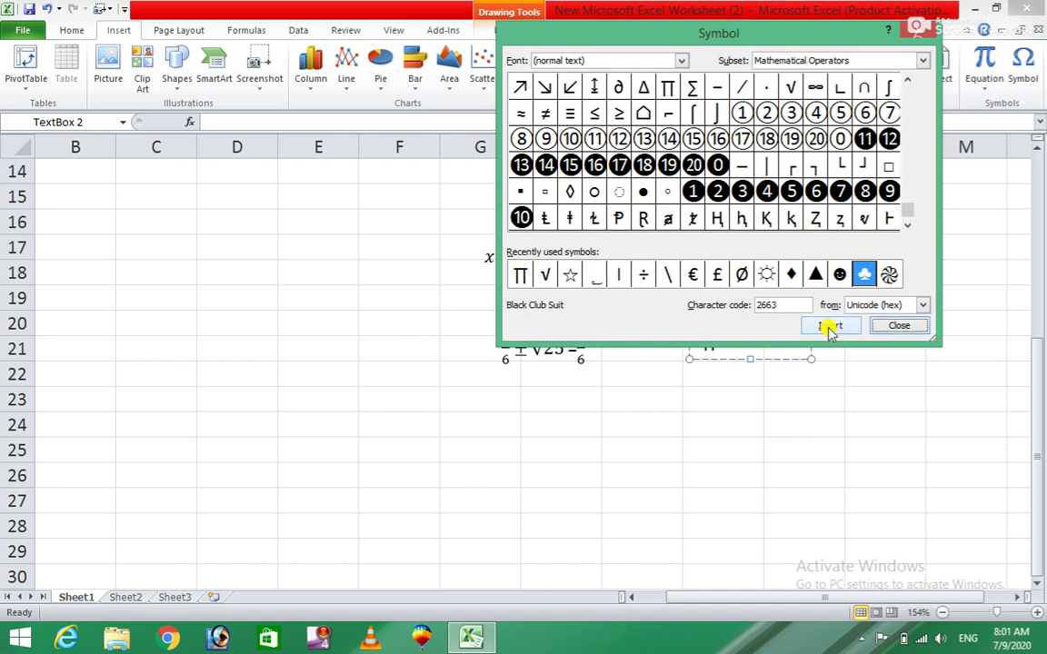
left_click(888, 325)
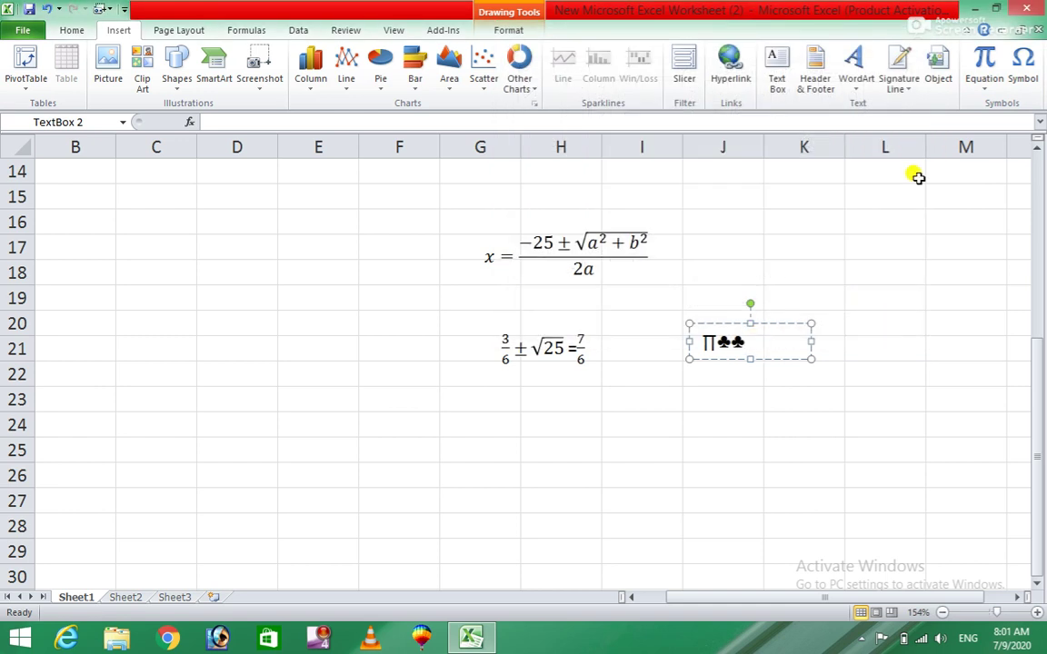
left_click(1022, 68)
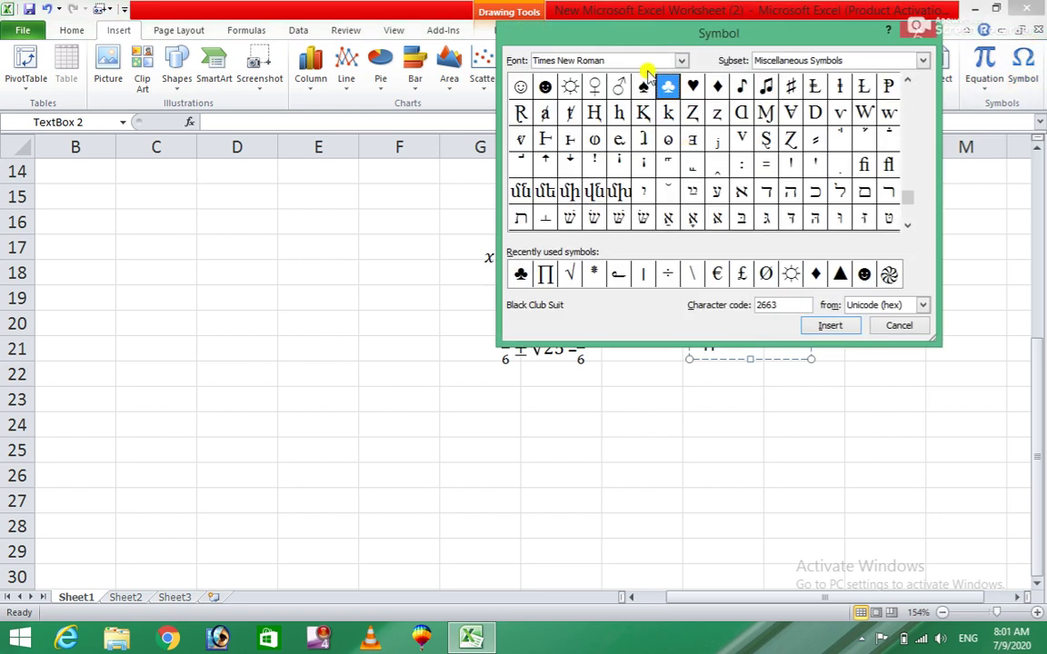
Step: Insert a right-pointing triangle ▶ symbol after ∏♣♣ in the text box
left_click_drag(709, 33, 325, 47)
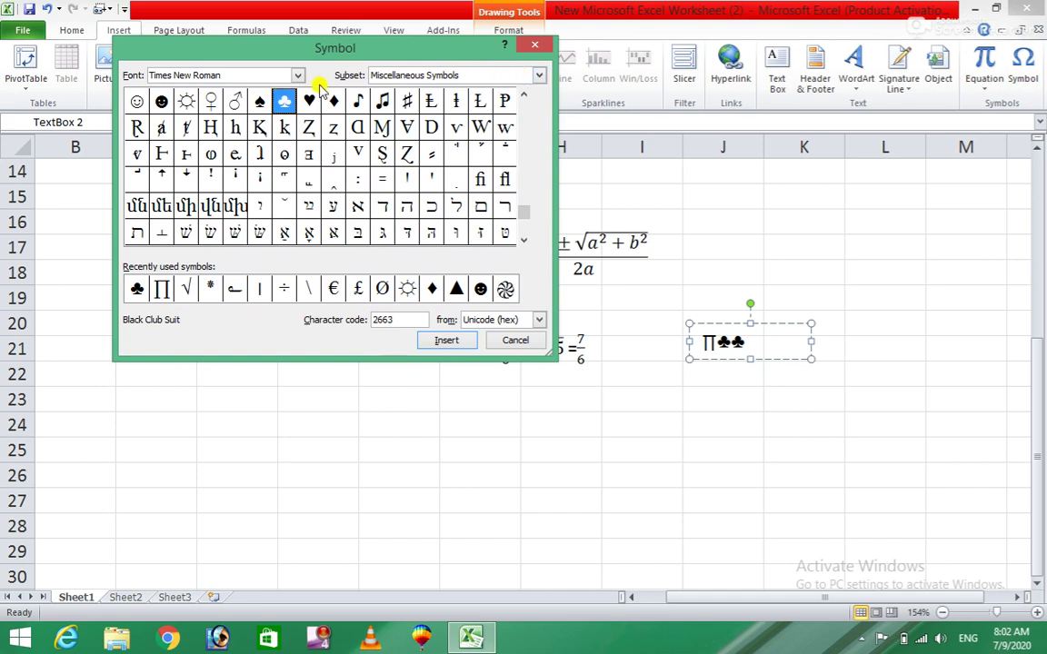
left_click(538, 80)
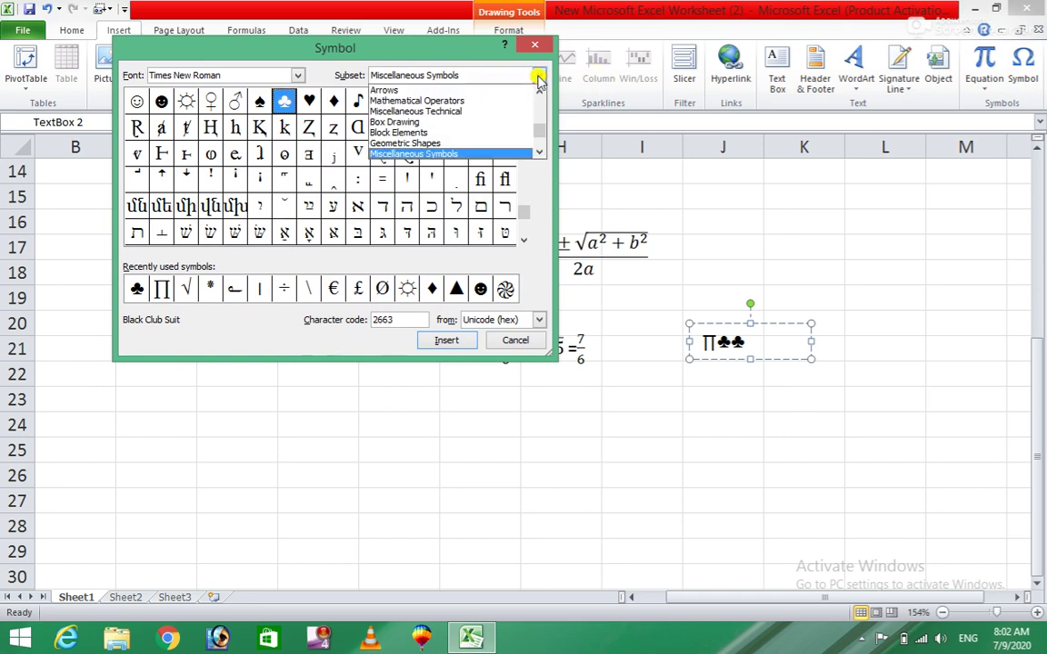
left_click(416, 132)
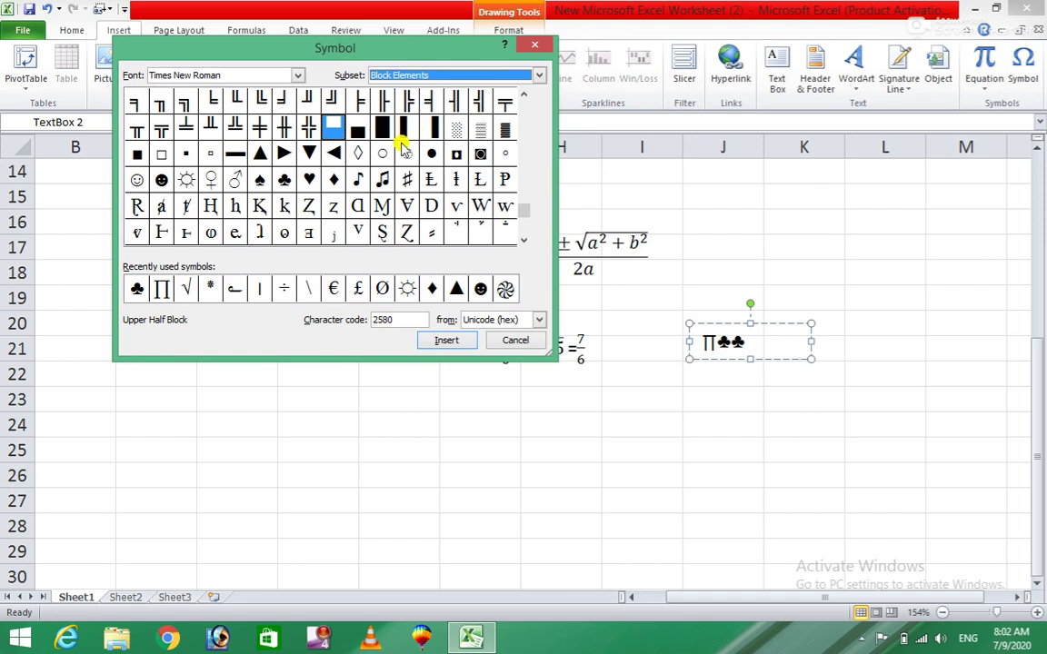
left_click(282, 154)
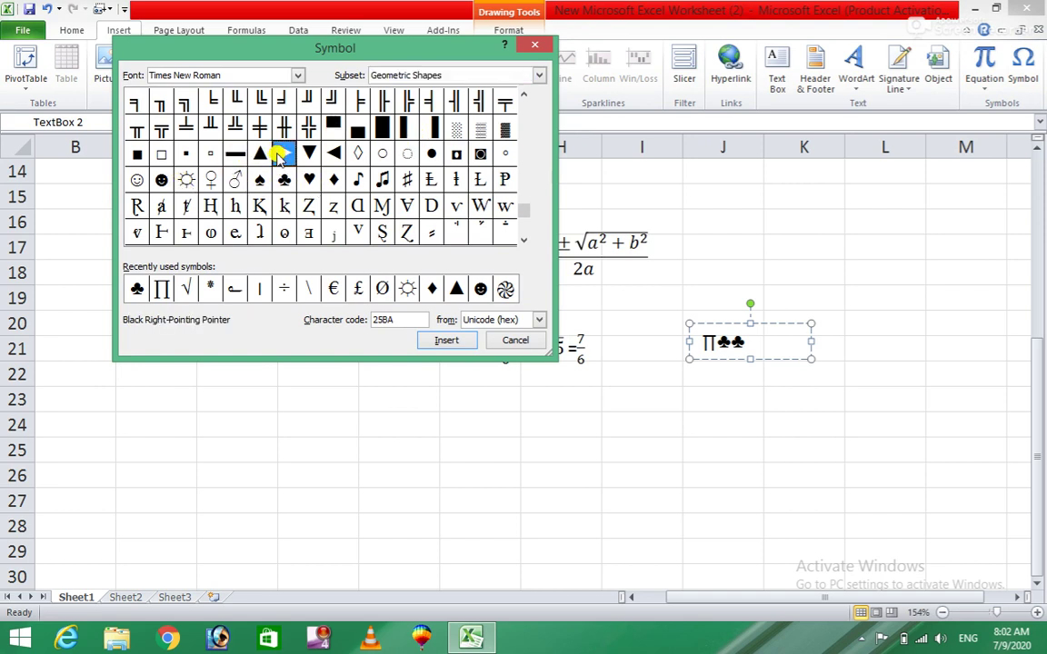
left_click(435, 341)
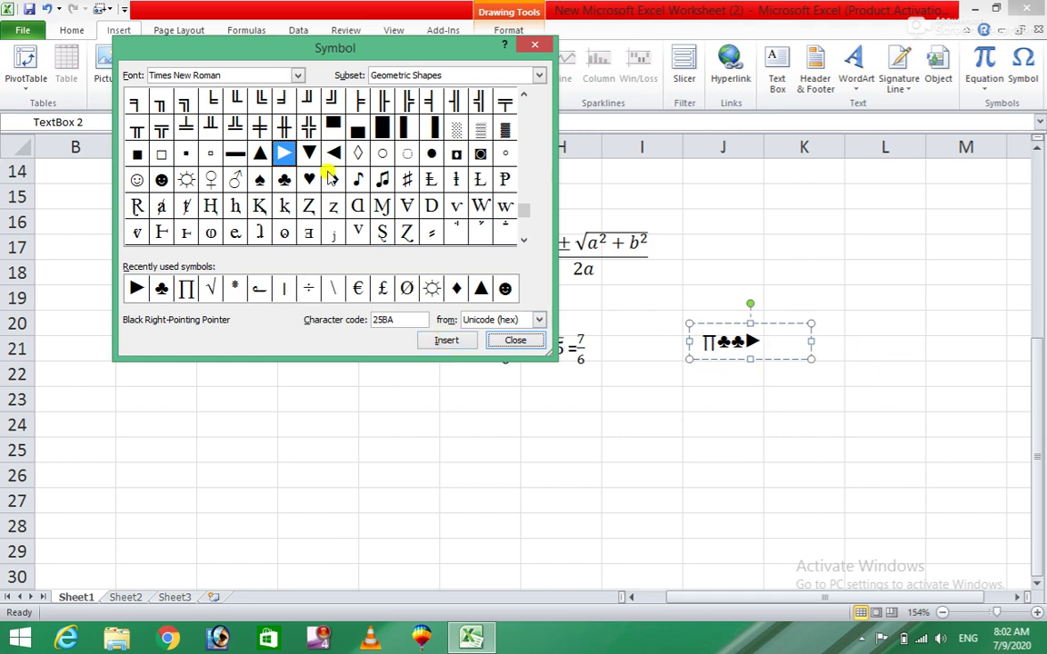
Step: Insert an @ sign from the Sylfaen font and close the Symbol dialog
left_click(298, 74)
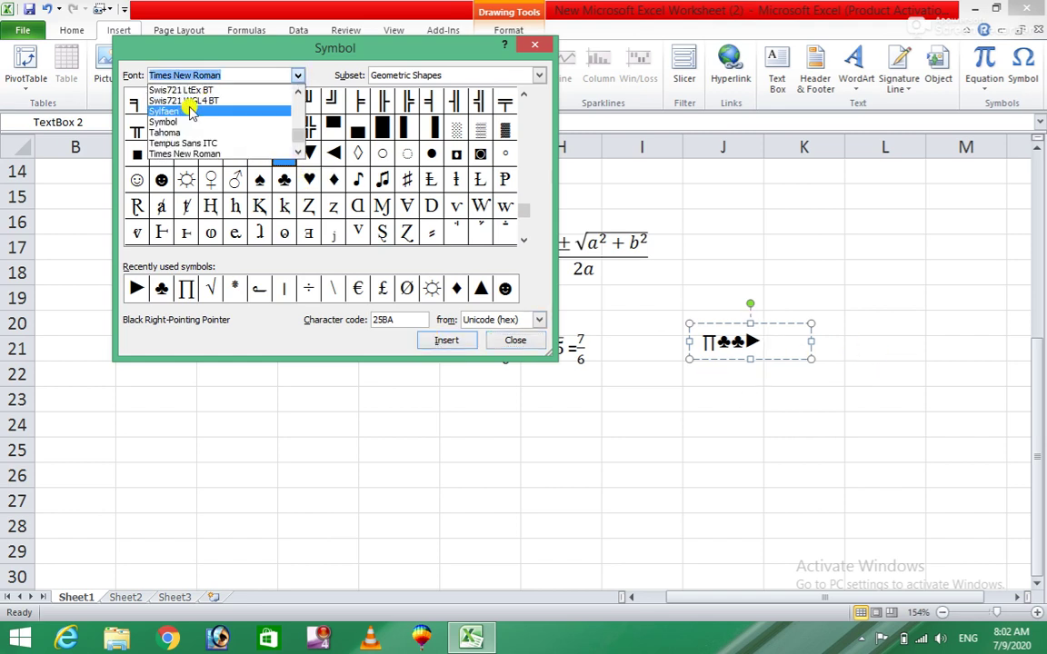
left_click(181, 111)
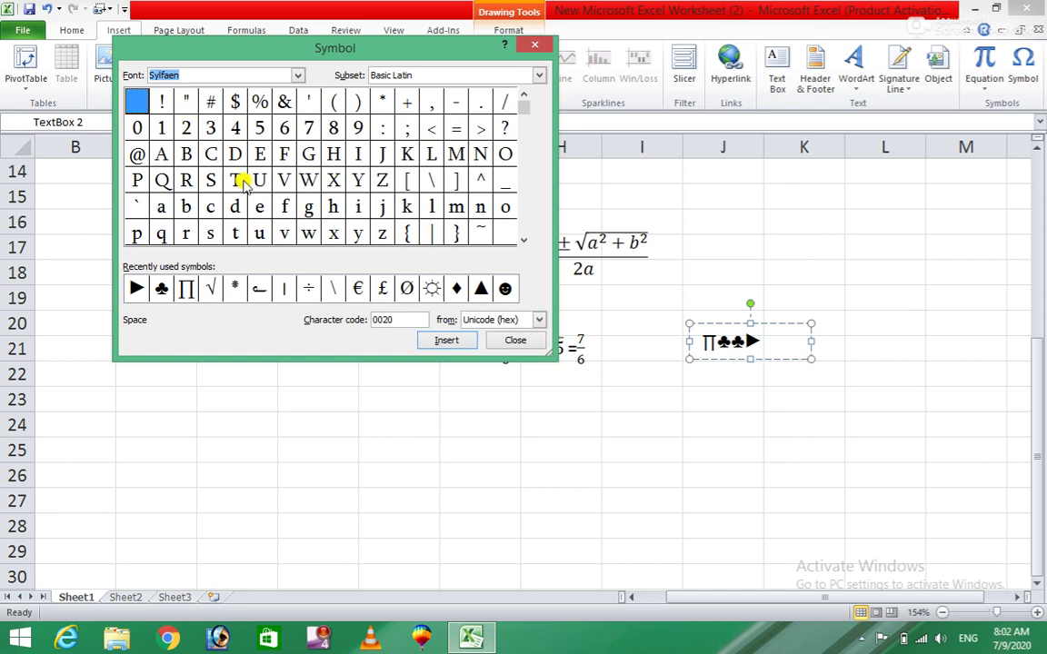
left_click(138, 155)
left_click(445, 341)
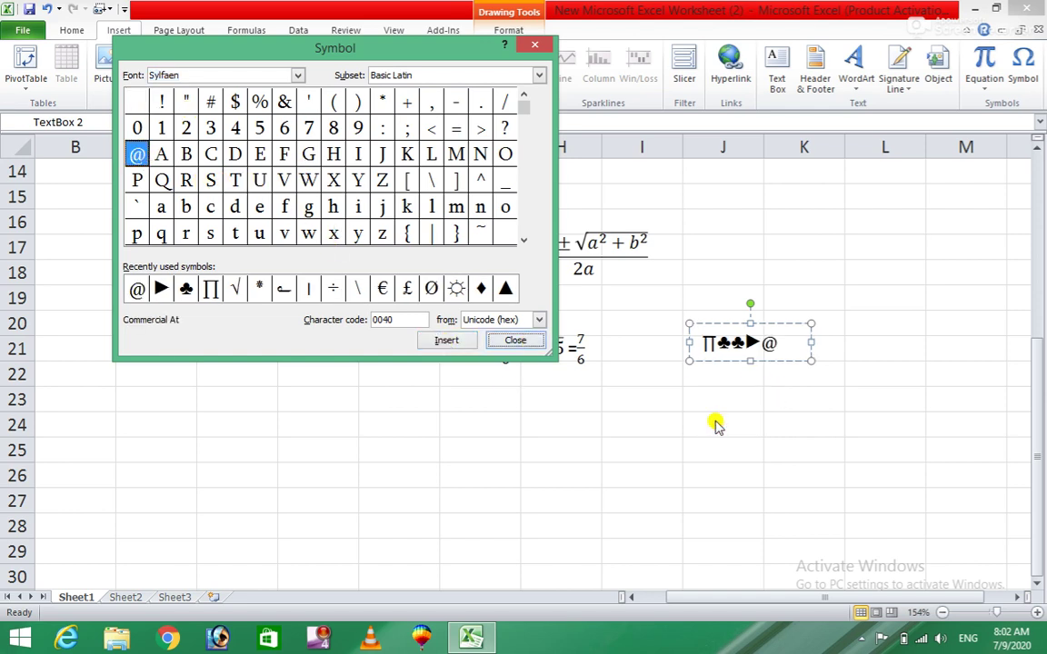
left_click(516, 339)
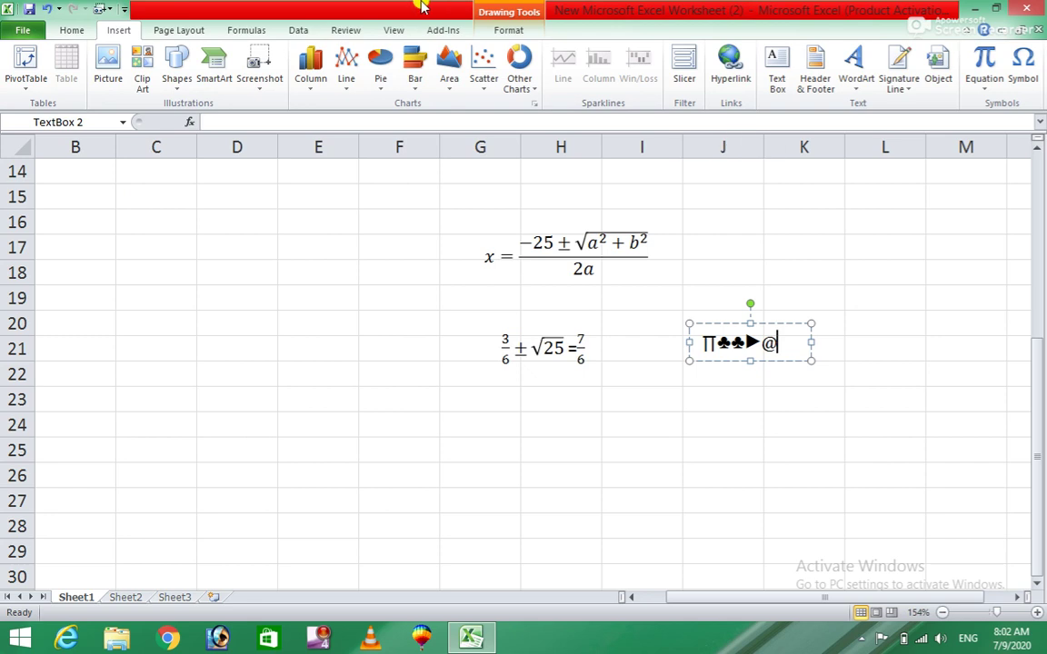
Step: Browse the Page Layout Themes gallery without applying a theme
left_click(176, 31)
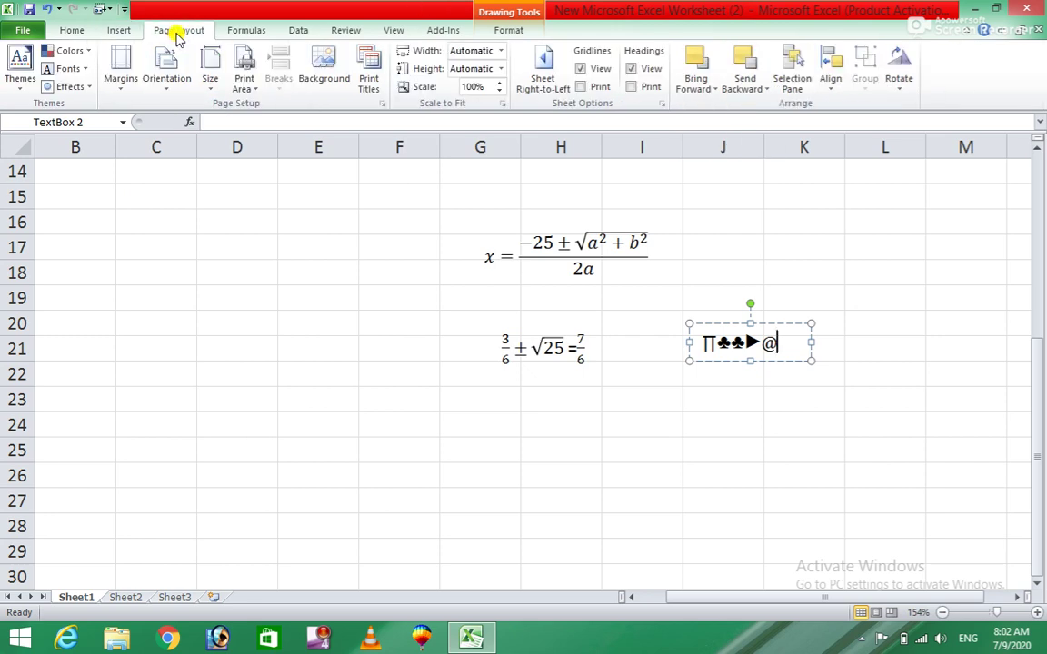
left_click(19, 82)
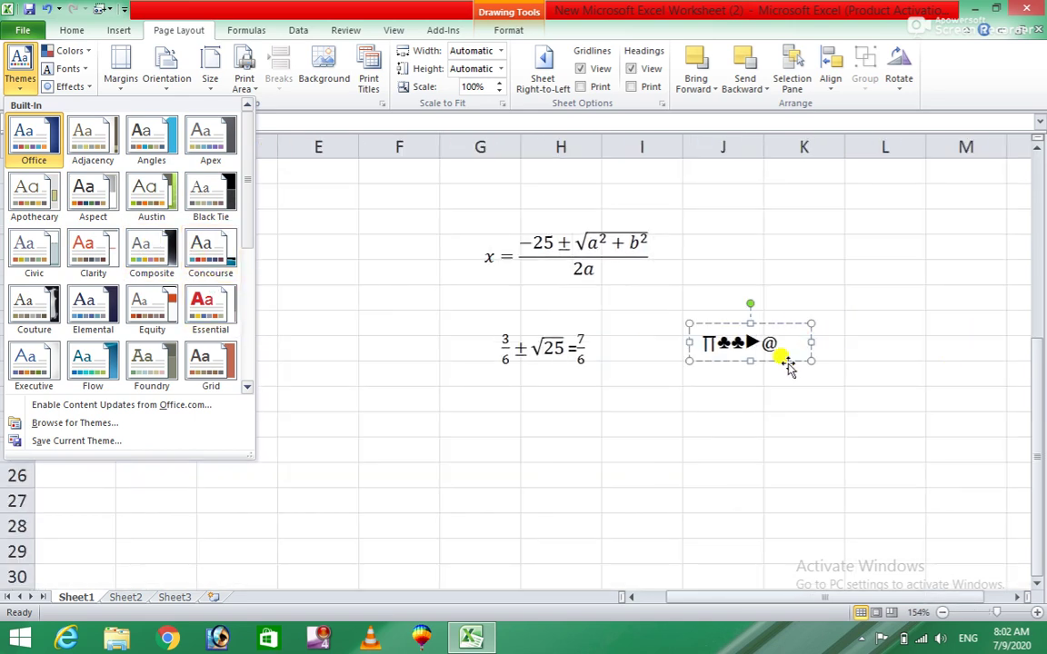
key("Escape")
Step: Delete the symbol text box and the 3/6 ± √25 = 7/6 fraction equation
key("Delete")
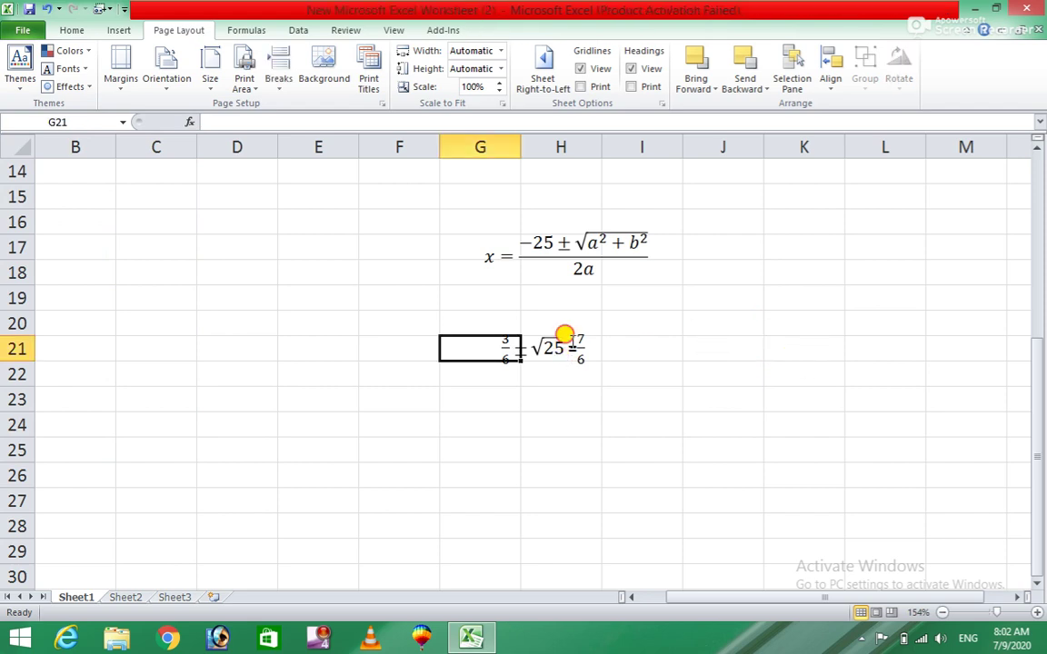
left_click(564, 337)
left_click(511, 344)
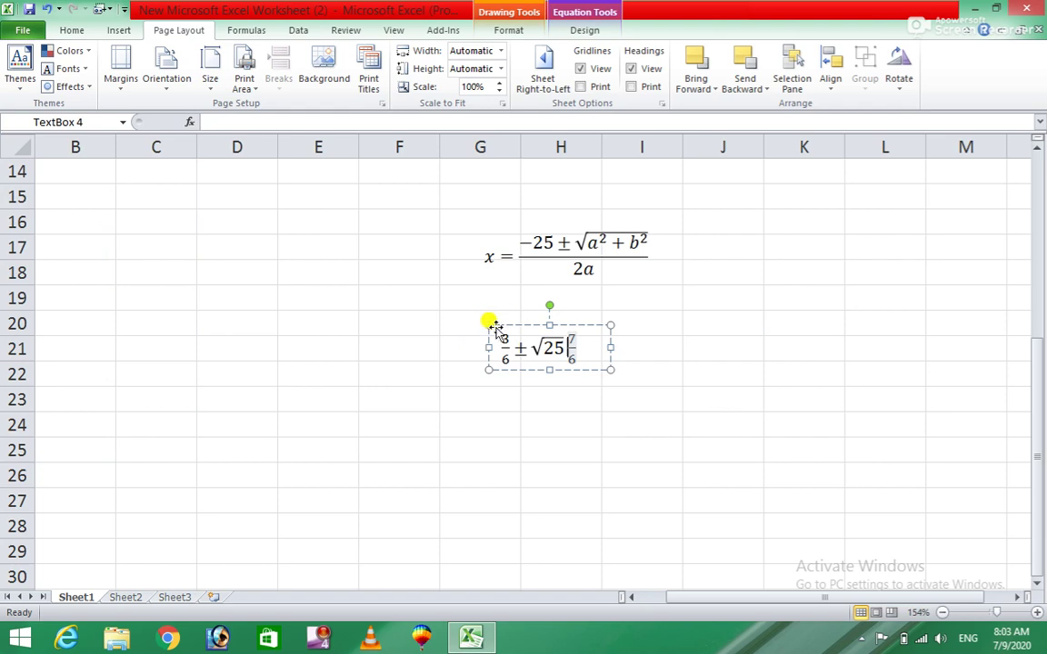
left_click(491, 325)
key("Delete")
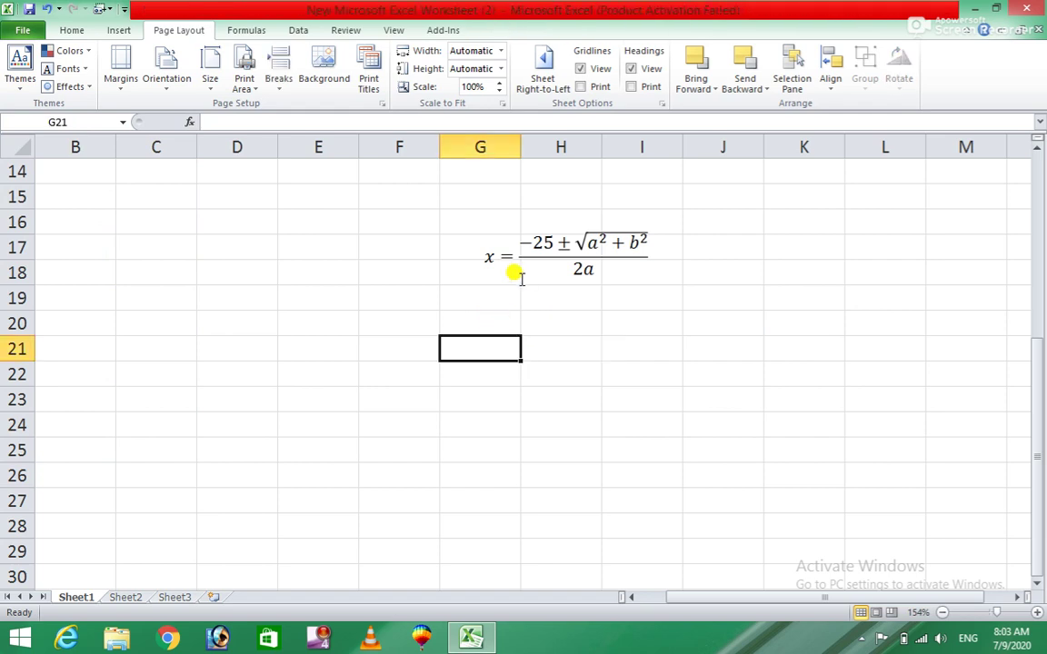
Step: Delete the remaining top equation box
left_click(490, 256)
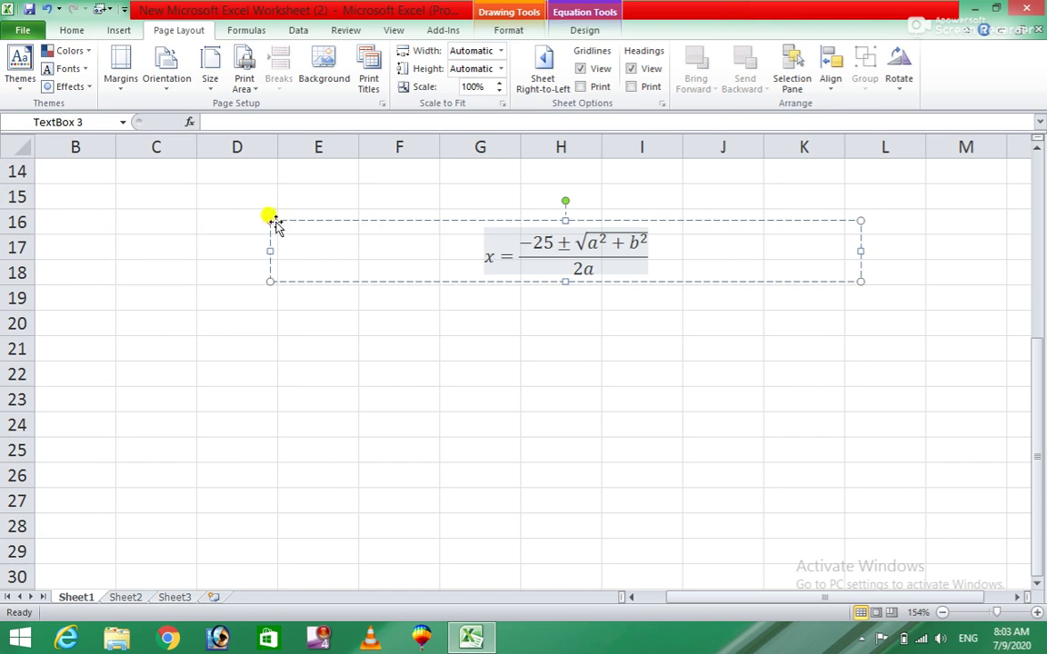
key("Escape")
key("Delete")
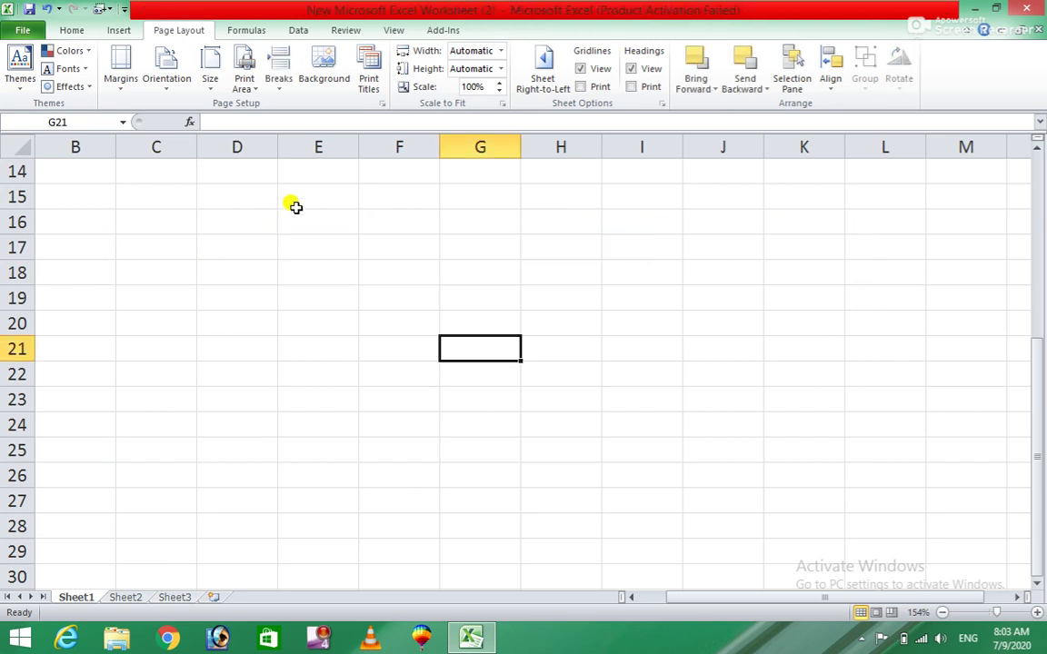
Step: Enter the business-name title ending in 'GRAPHIC CENTER' in cell I20
left_click(634, 323)
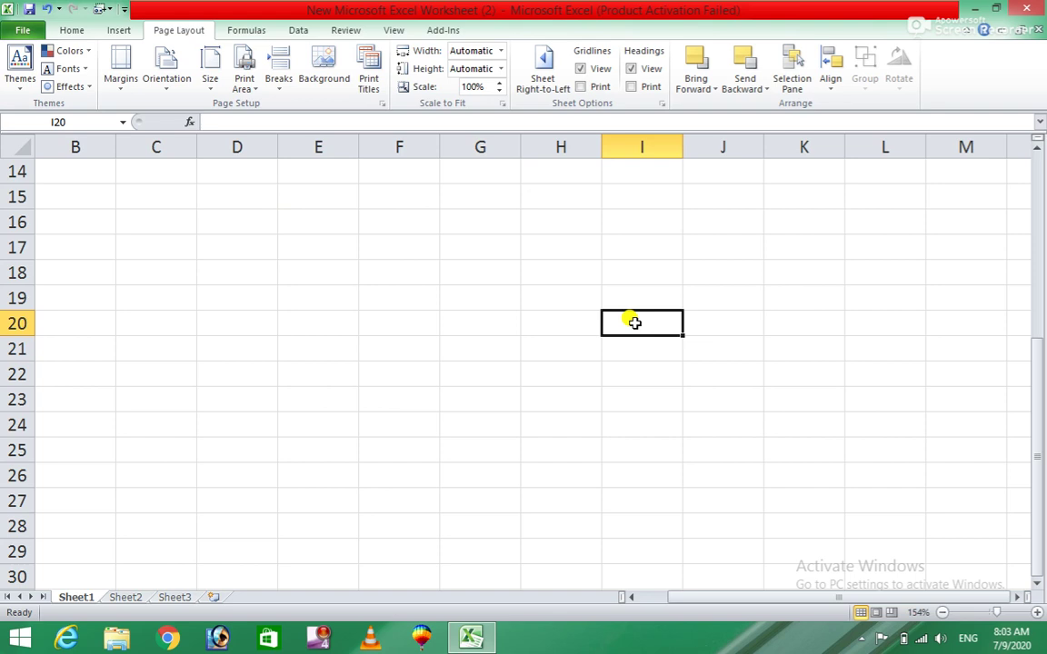
type("b")
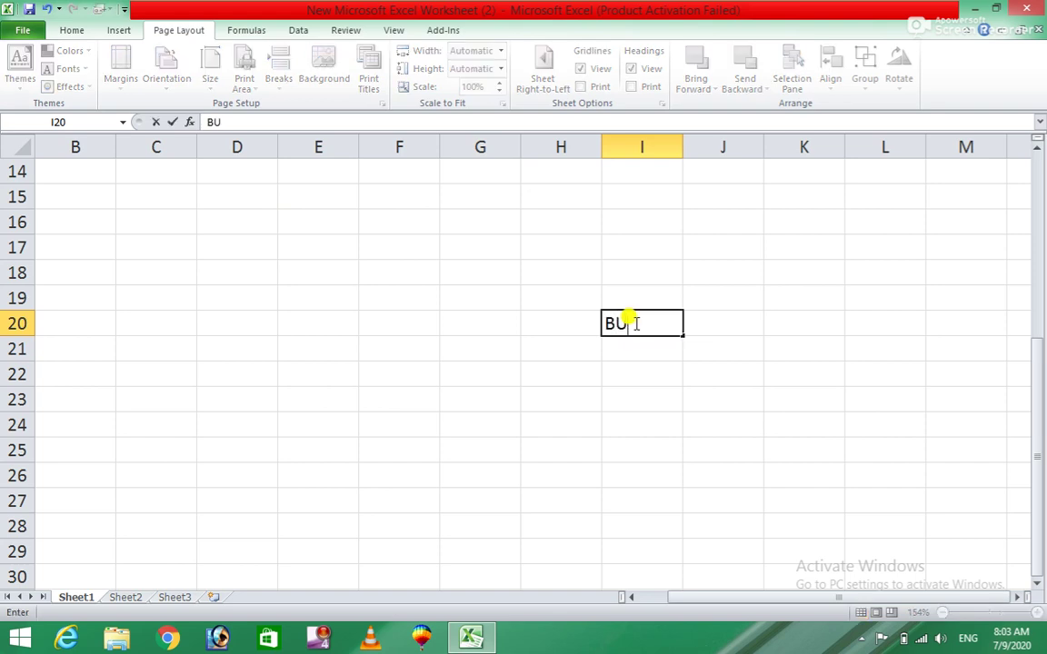
type("LLAH GRAPH")
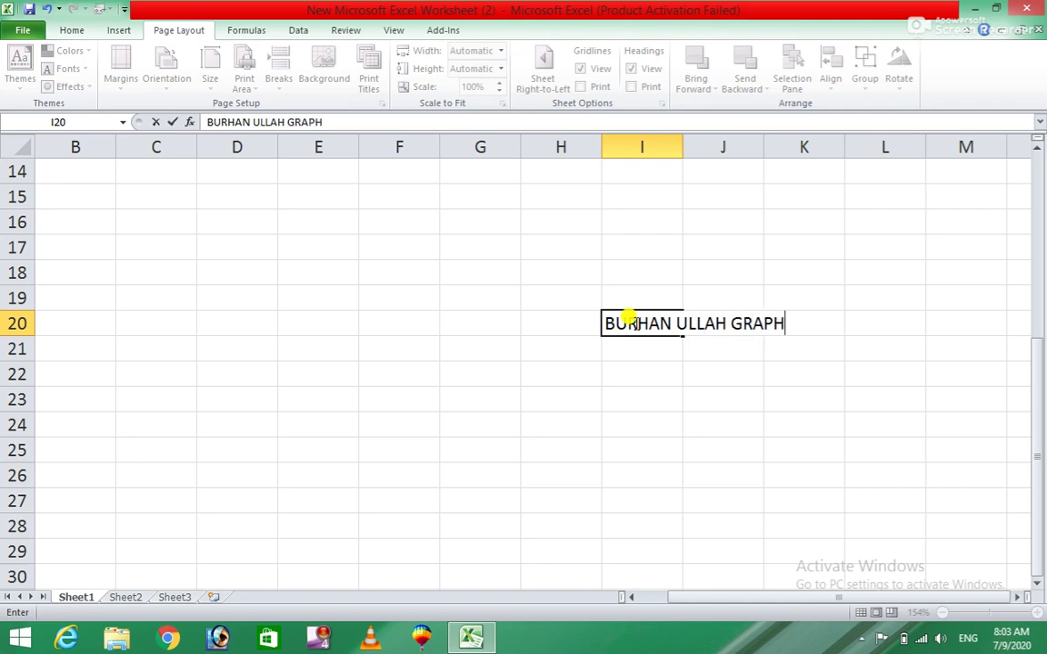
type("IC CENTER")
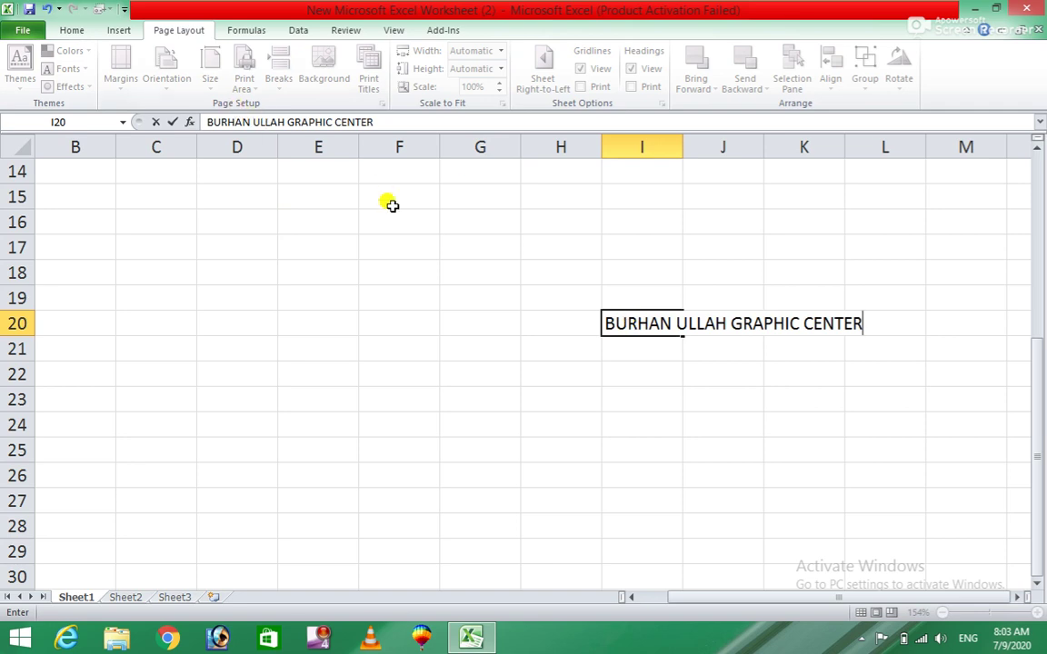
left_click(620, 391)
left_click(615, 324)
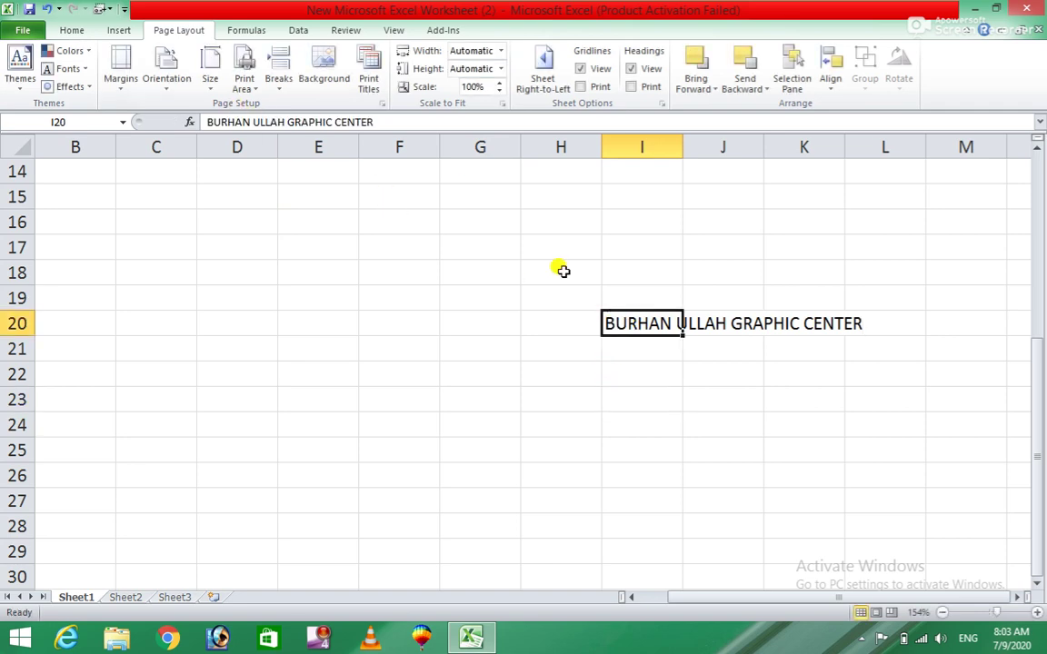
left_click(22, 82)
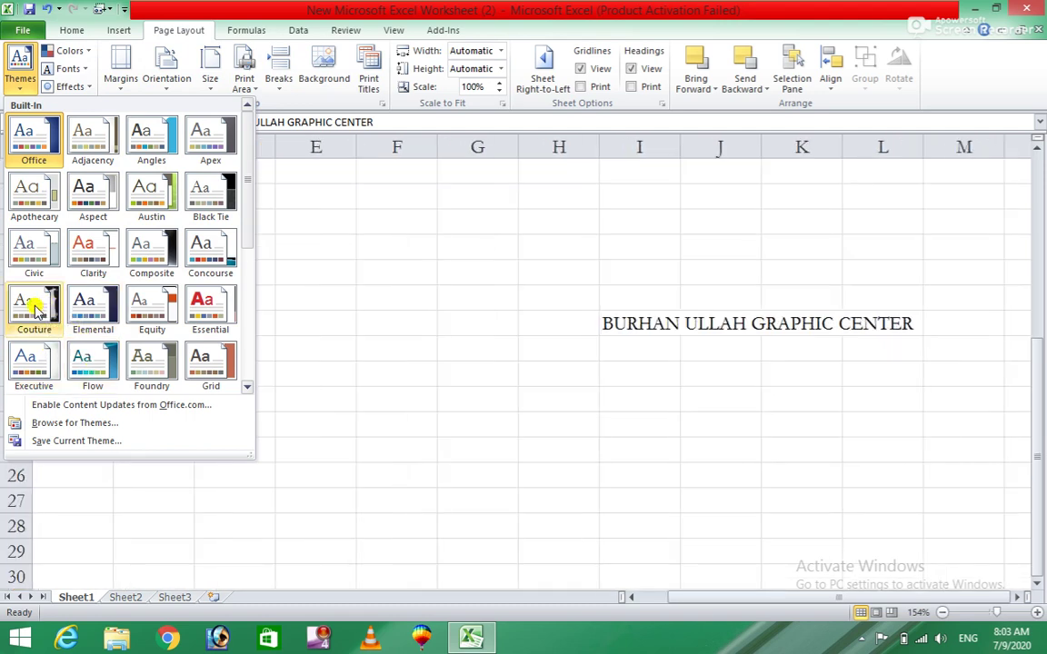
Step: Try the Couture and Office themes, apply Elemental, then open Browse for Themes
left_click(33, 309)
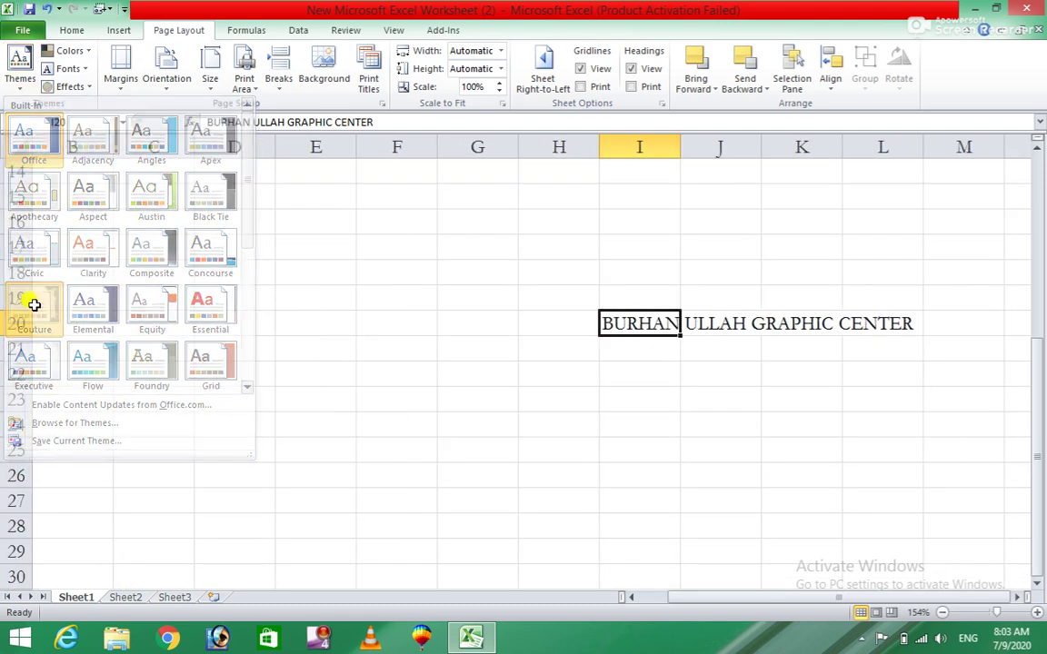
left_click(18, 84)
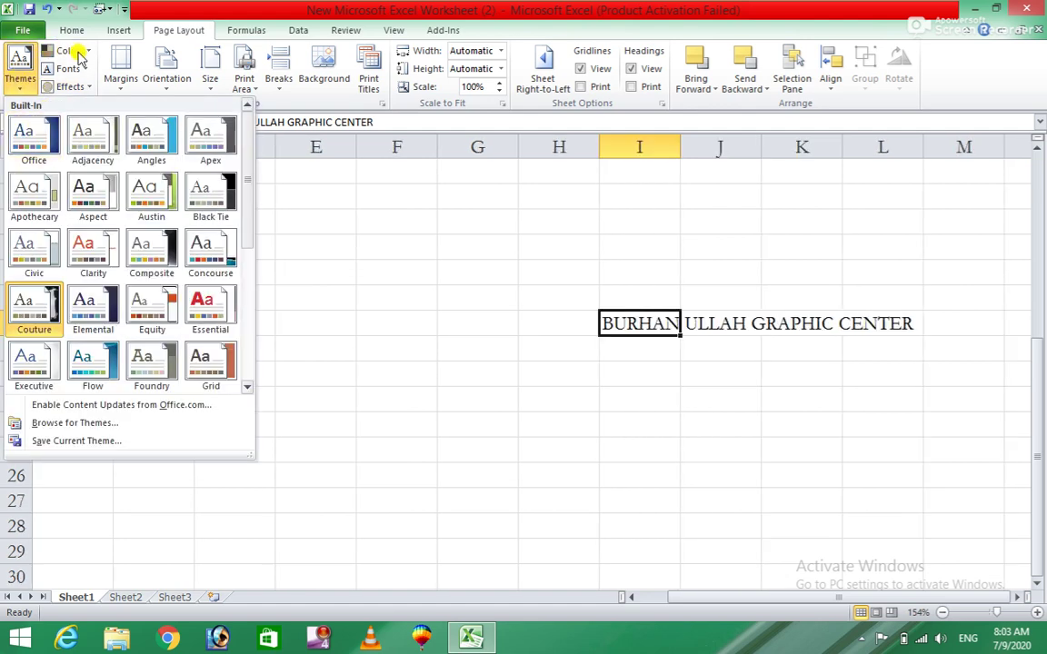
left_click(41, 151)
left_click(28, 90)
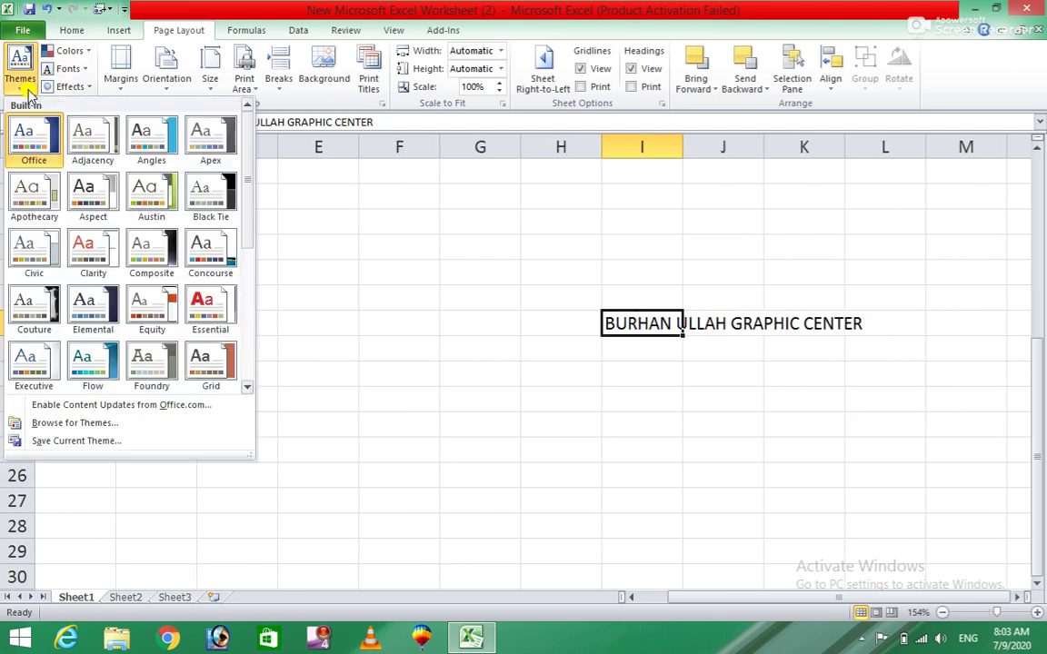
left_click(105, 303)
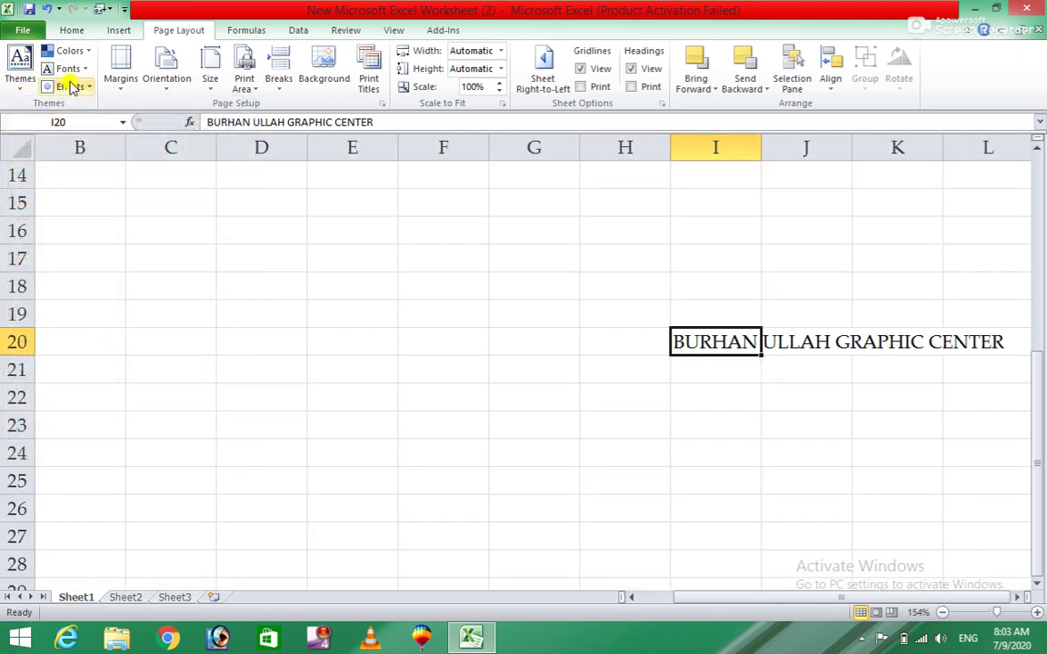
left_click(24, 91)
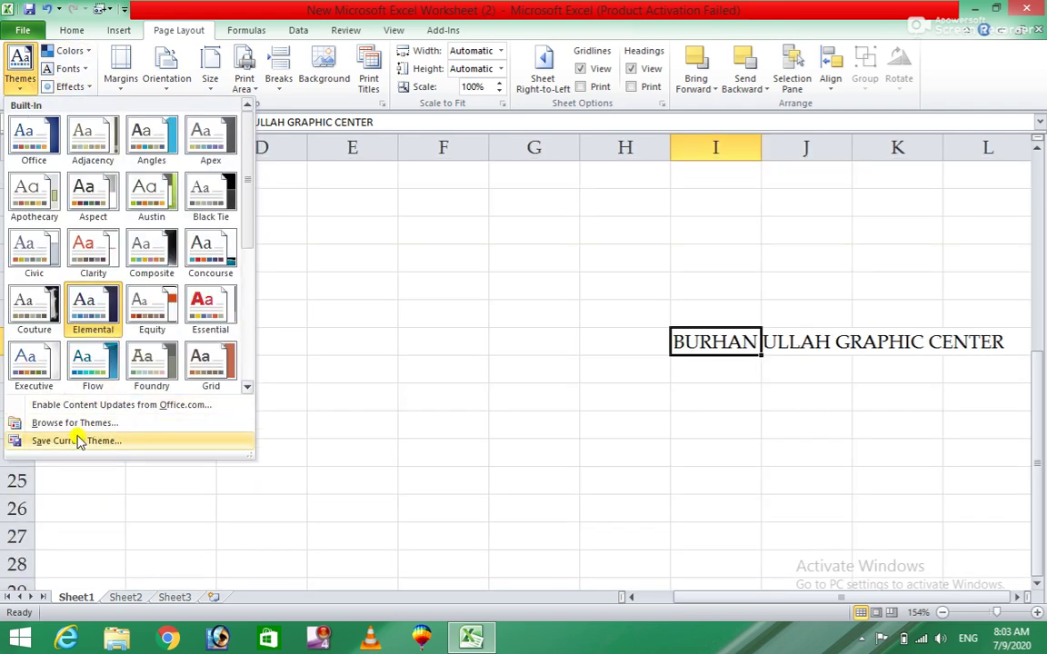
left_click(80, 424)
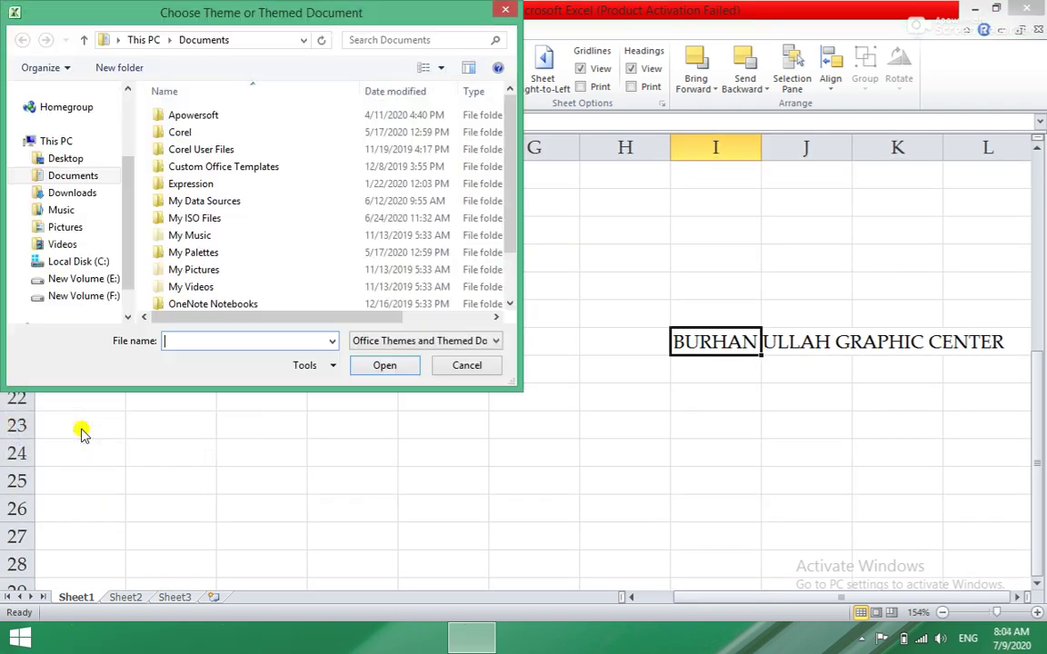
Step: Save the current theme as an Office Theme file named Theme1 on the Desktop
left_click(504, 17)
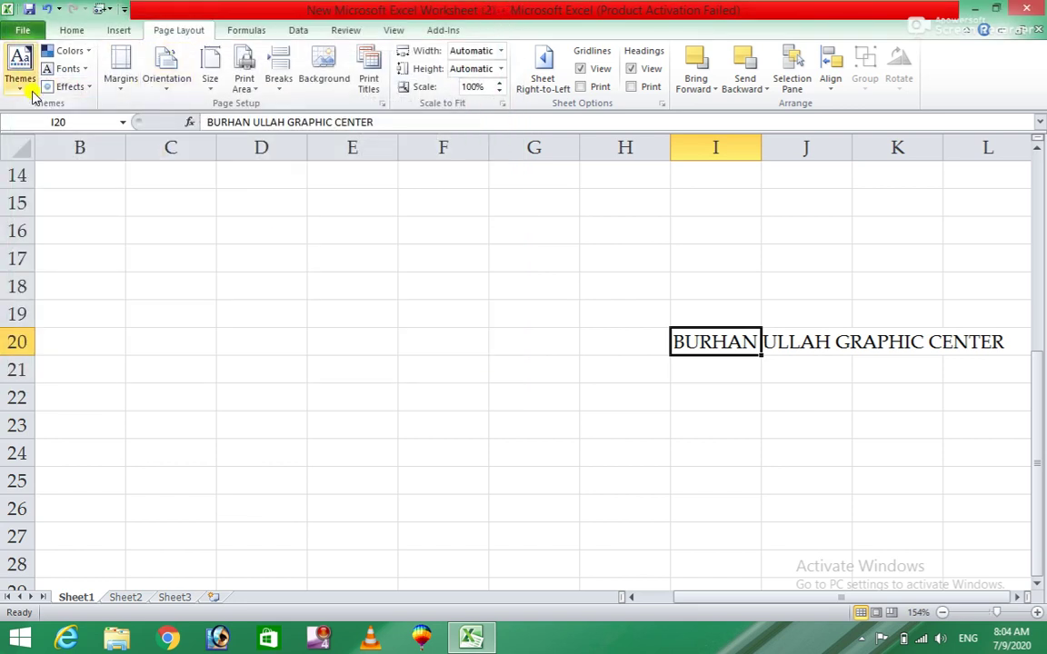
left_click(22, 86)
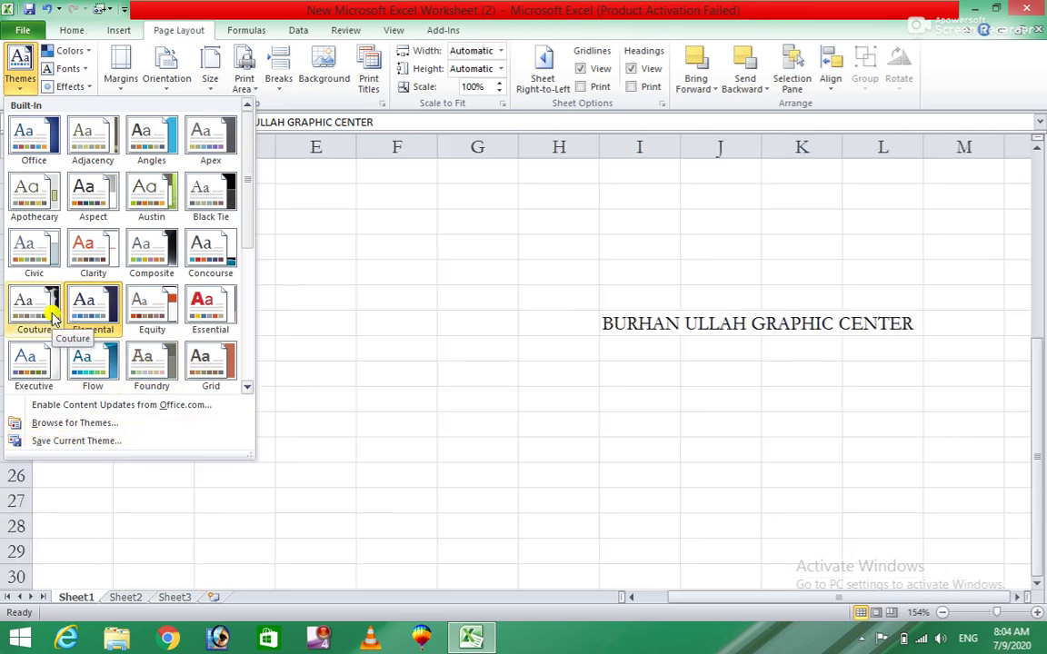
left_click(80, 441)
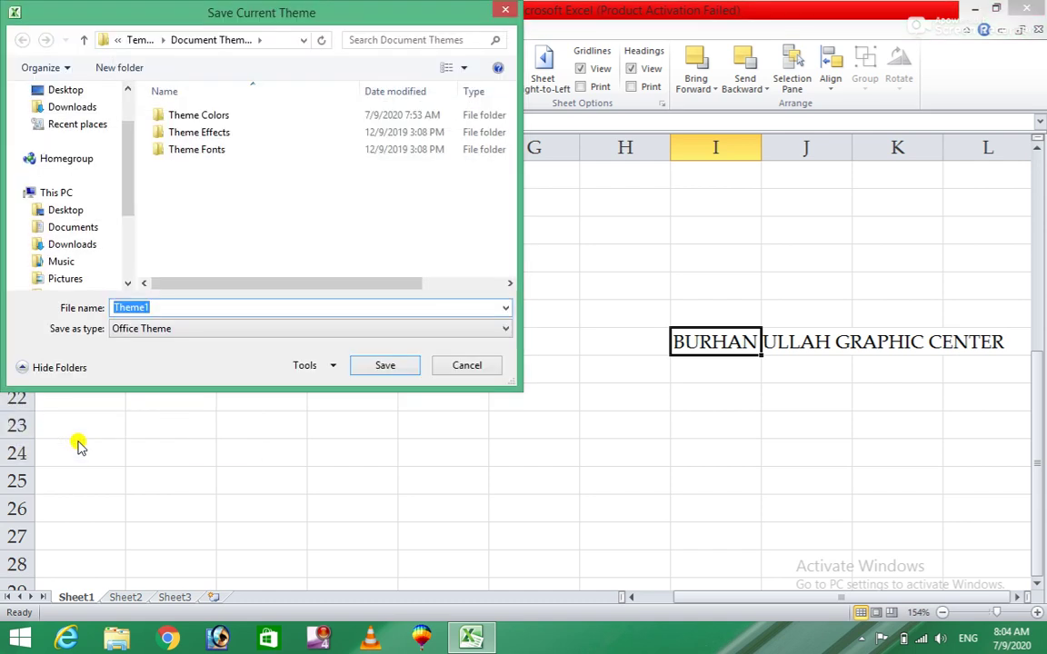
left_click(188, 332)
left_click(188, 332)
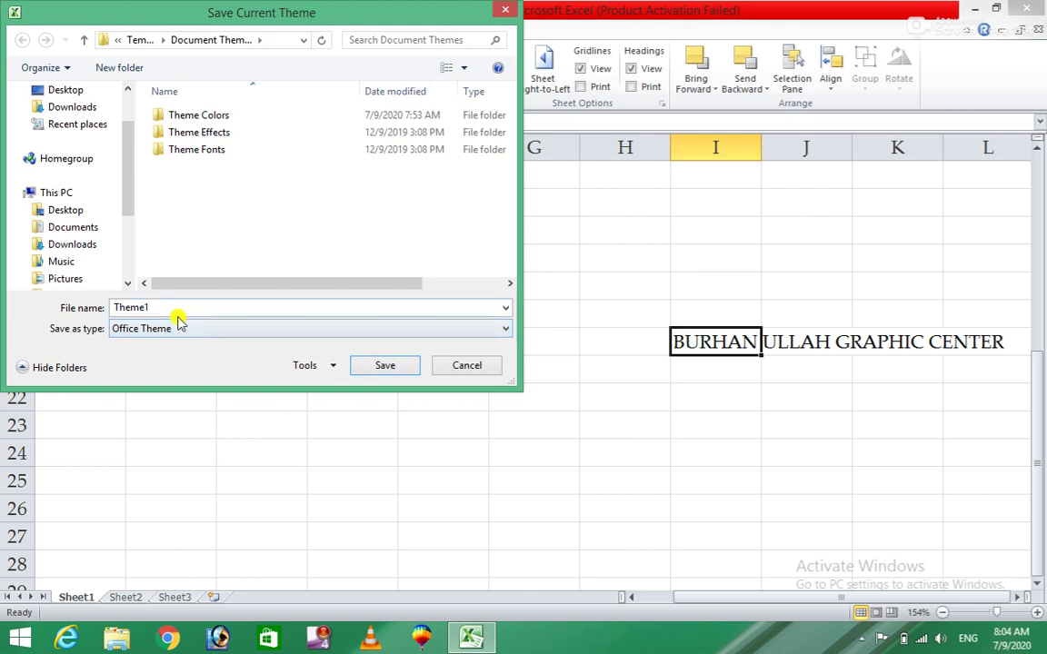
mouse_move(65, 90)
left_click(54, 94)
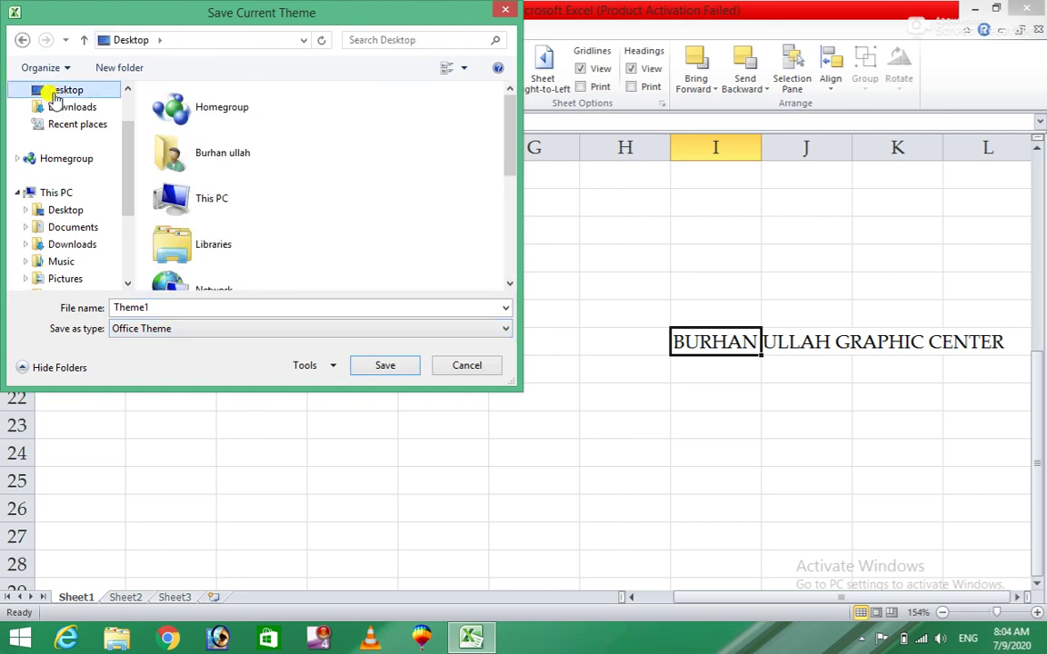
left_click(381, 370)
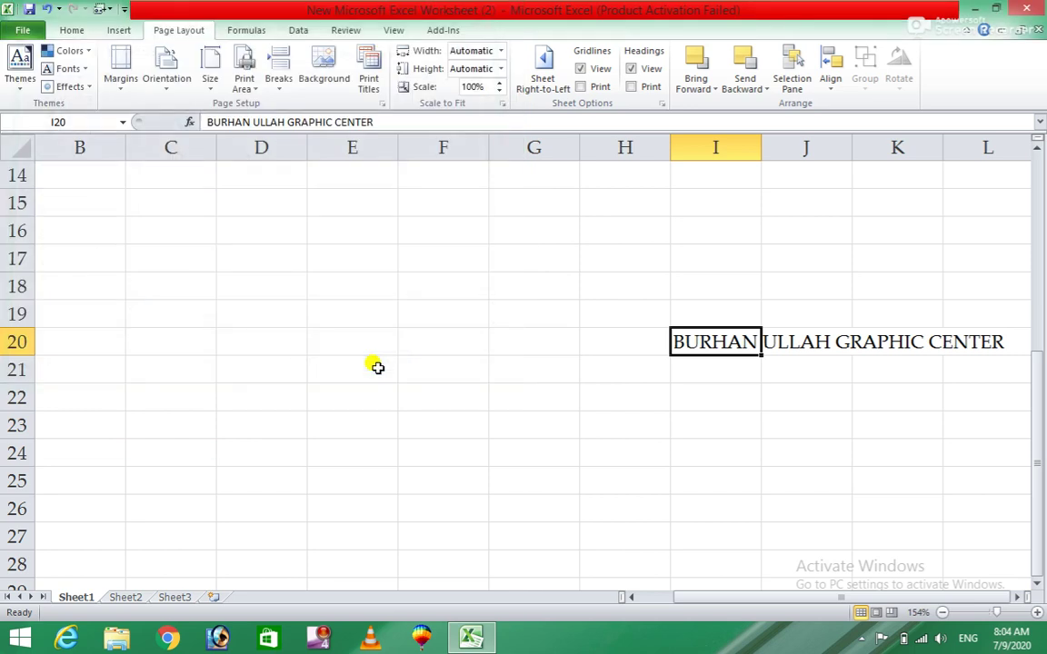
left_click(976, 8)
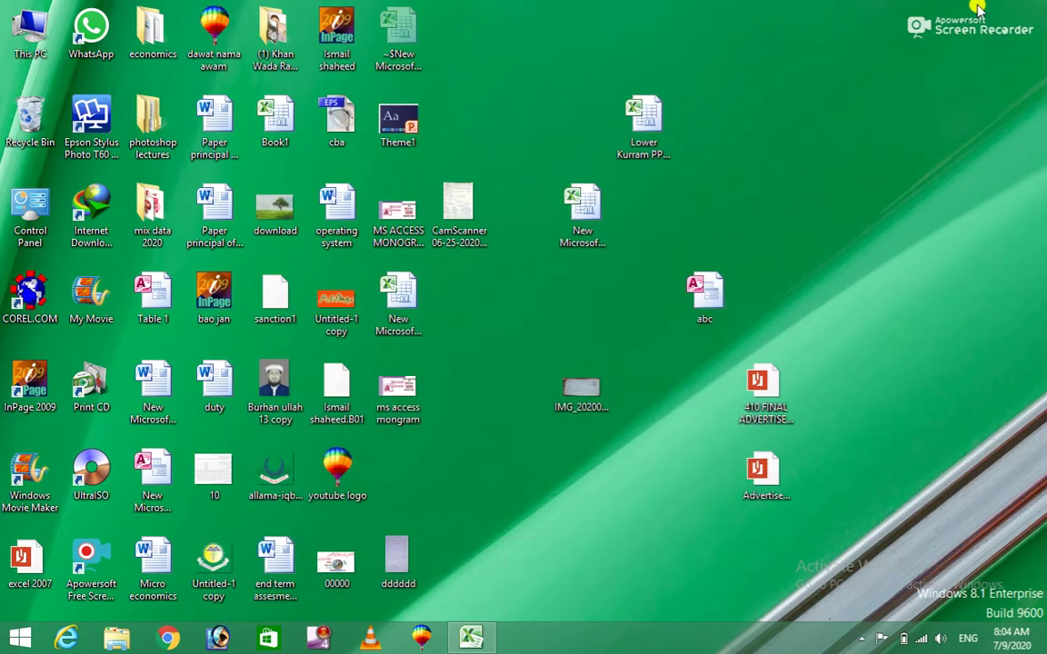
Step: Open Theme1 from the desktop in PowerPoint and dismiss the activation notice
double_click(411, 120)
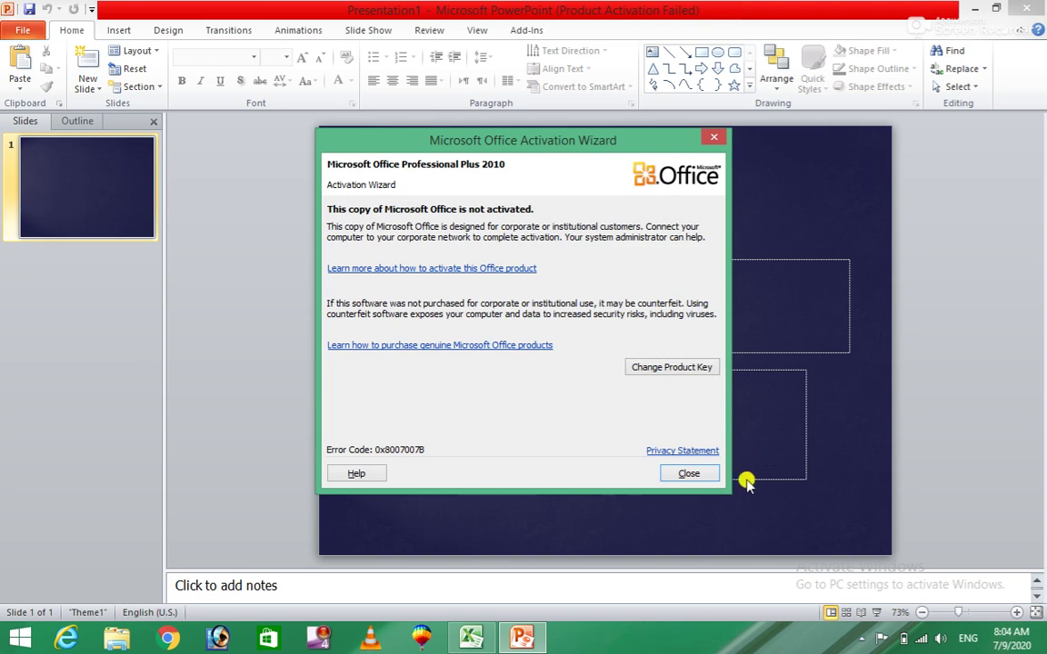
left_click(690, 472)
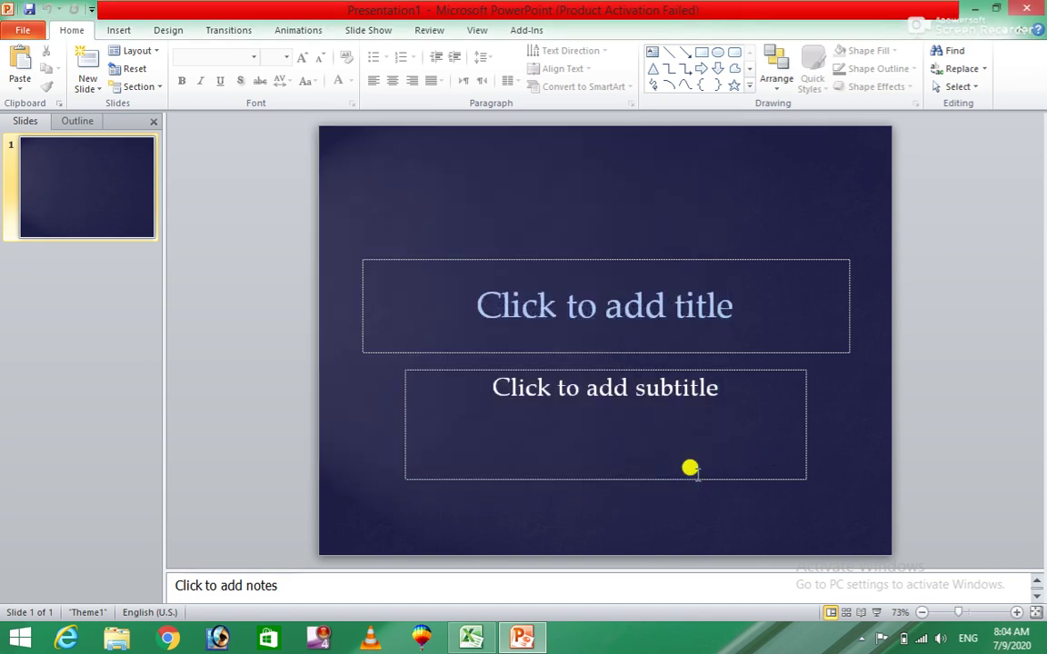
Step: Apply the Black Tie theme to the PowerPoint slide and return to Excel
left_click(168, 33)
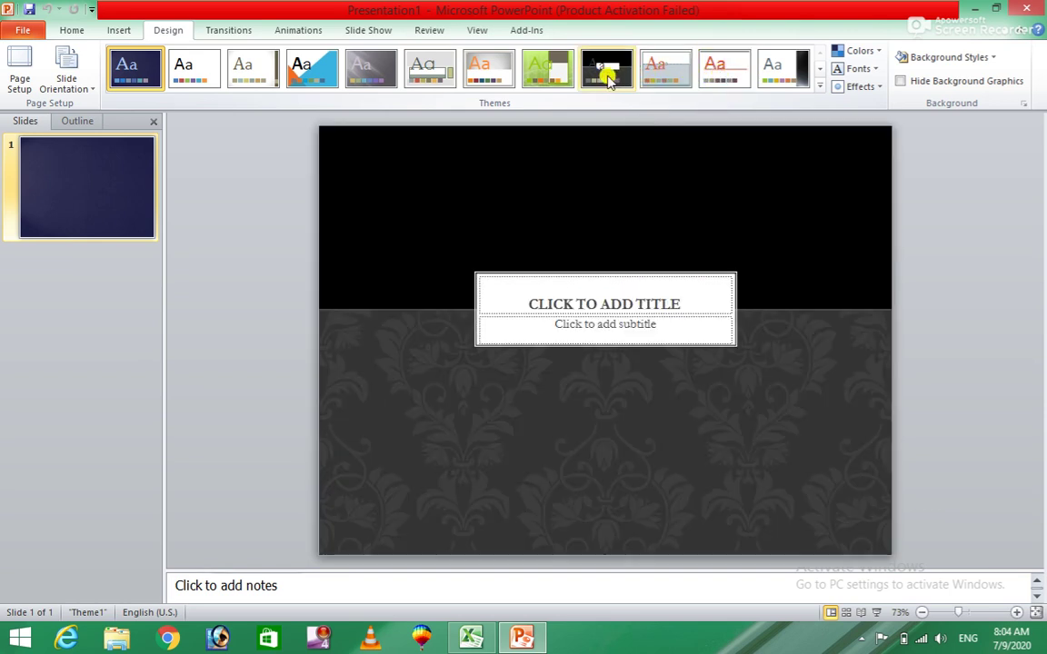
left_click(604, 73)
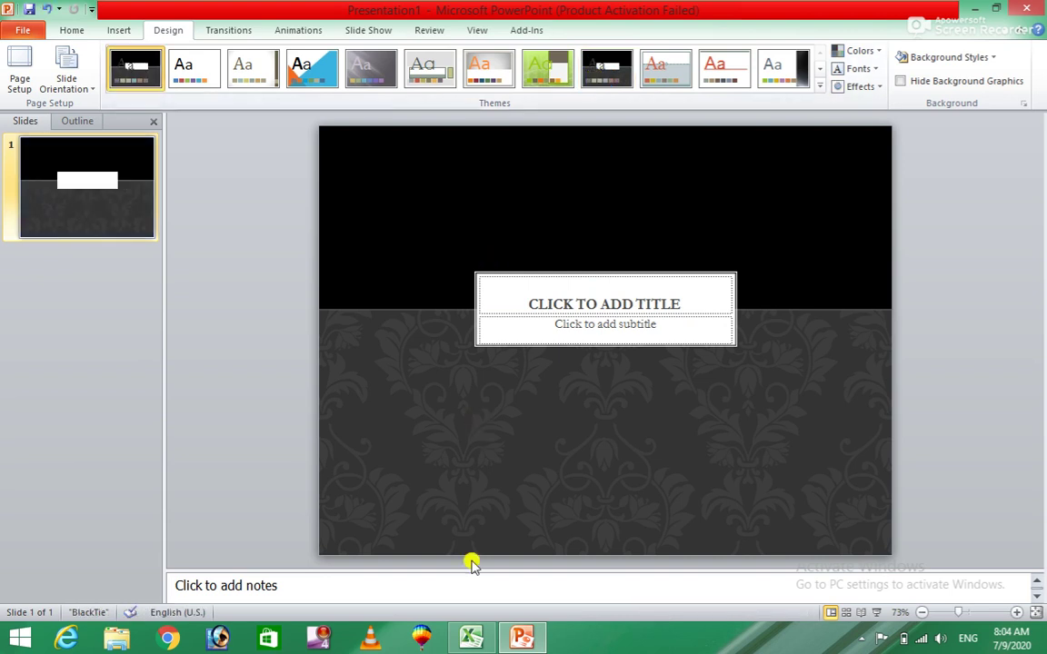
left_click(470, 637)
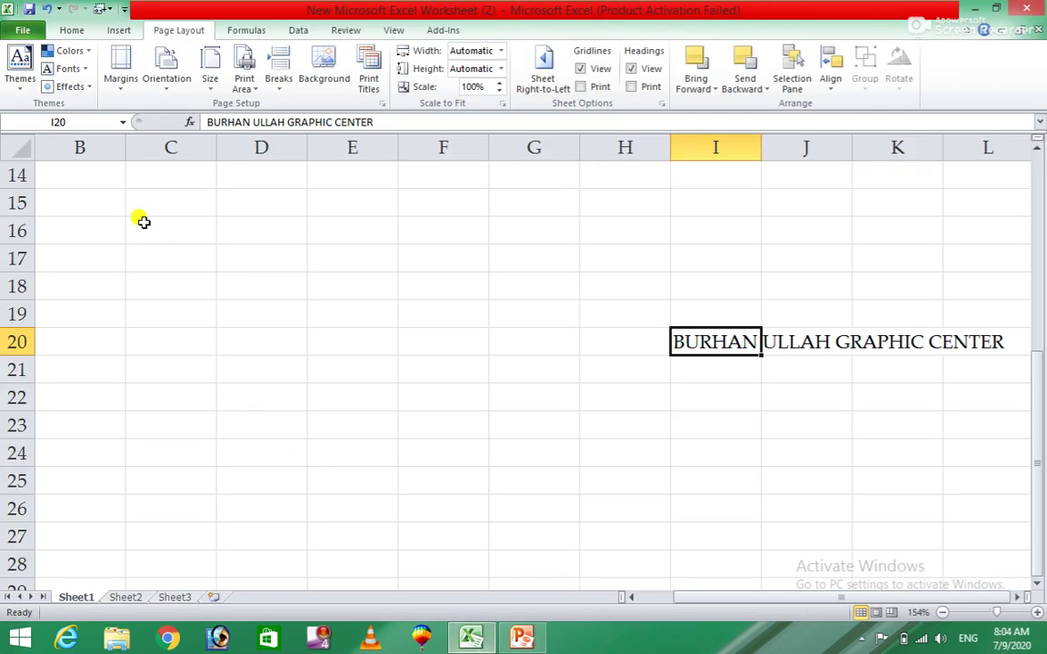
Step: Save a new theme colour set with Text/Background Dark 1 set to Red
left_click(80, 50)
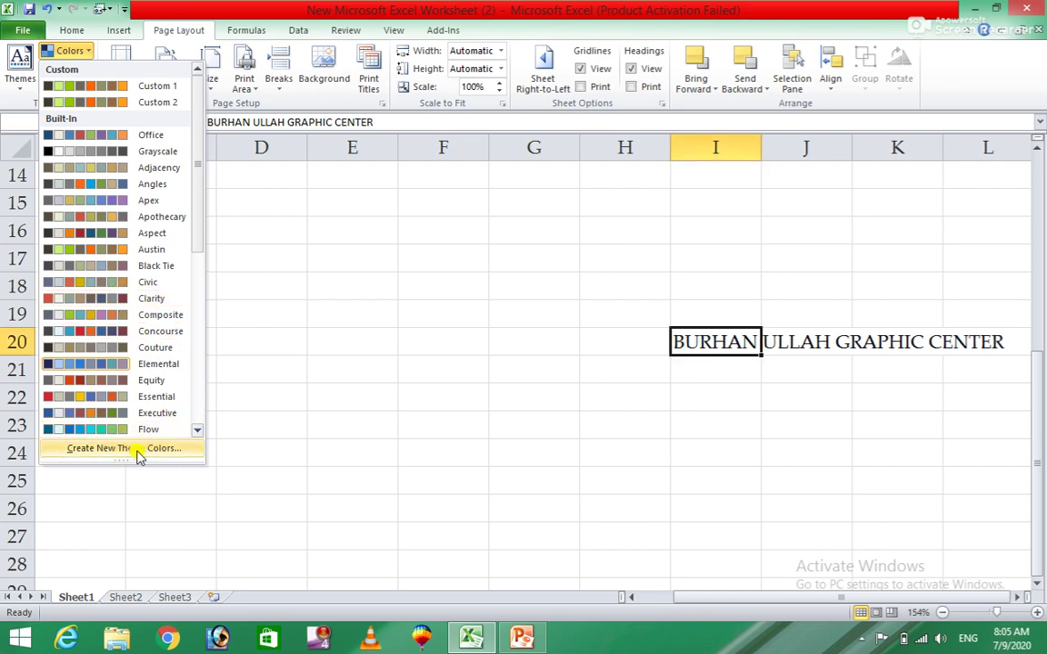
left_click(144, 457)
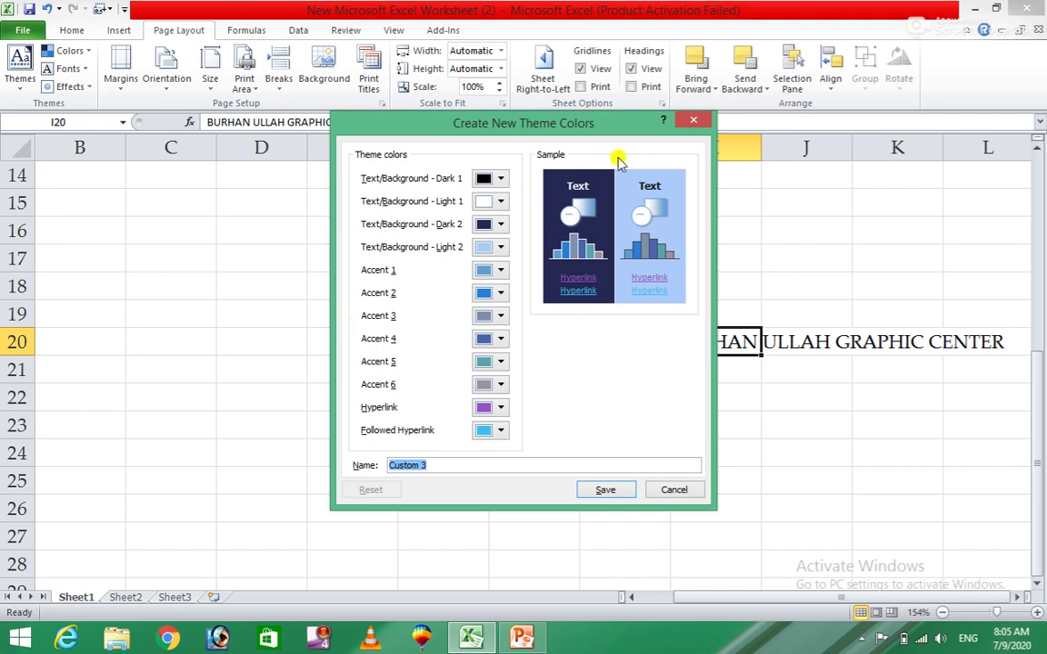
left_click_drag(609, 127, 401, 98)
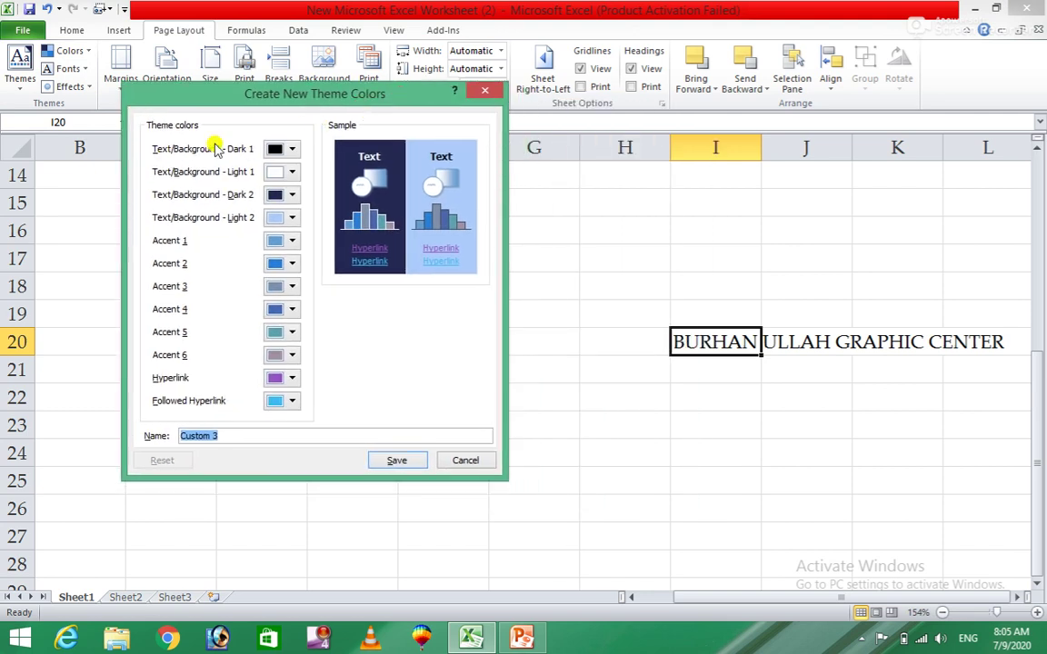
left_click(291, 151)
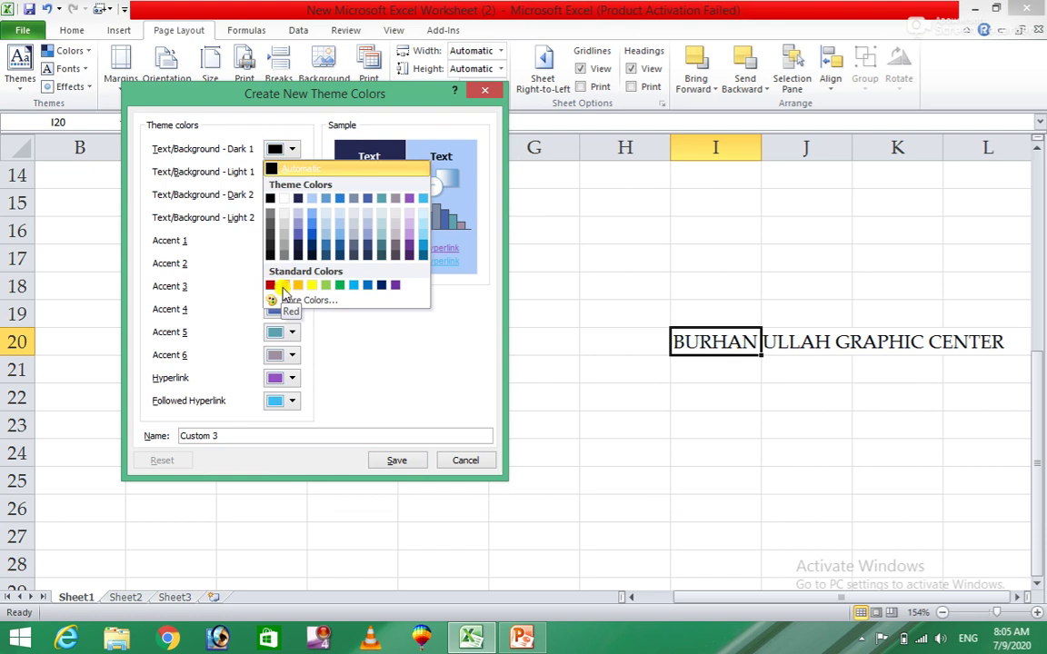
left_click(270, 285)
left_click(386, 461)
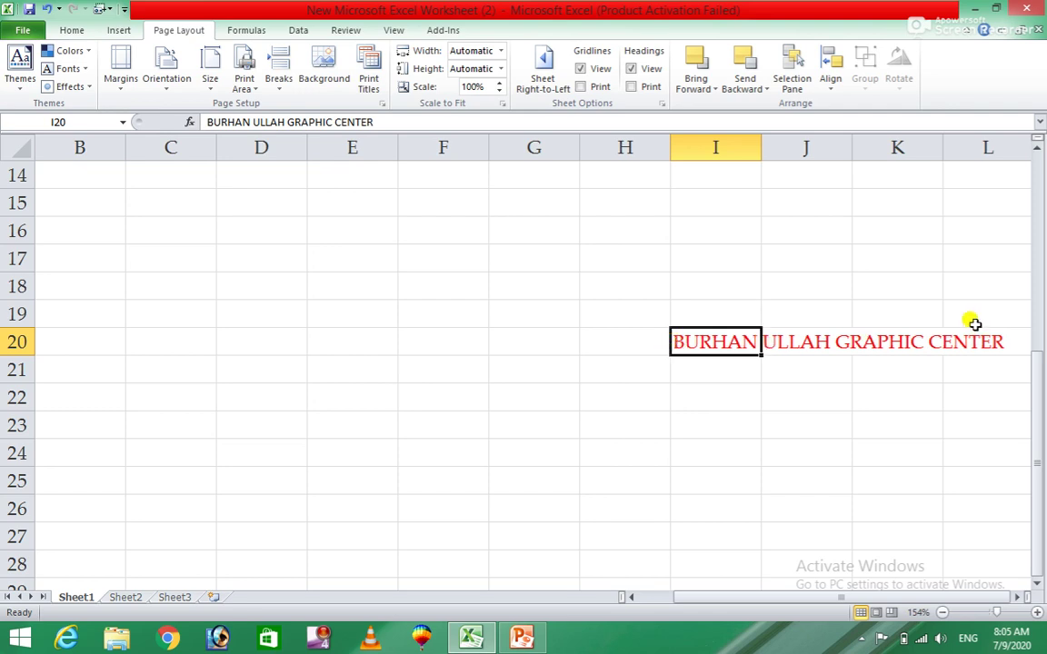
Step: Save another theme colour set with Dark 1 back to Automatic black
left_click(88, 50)
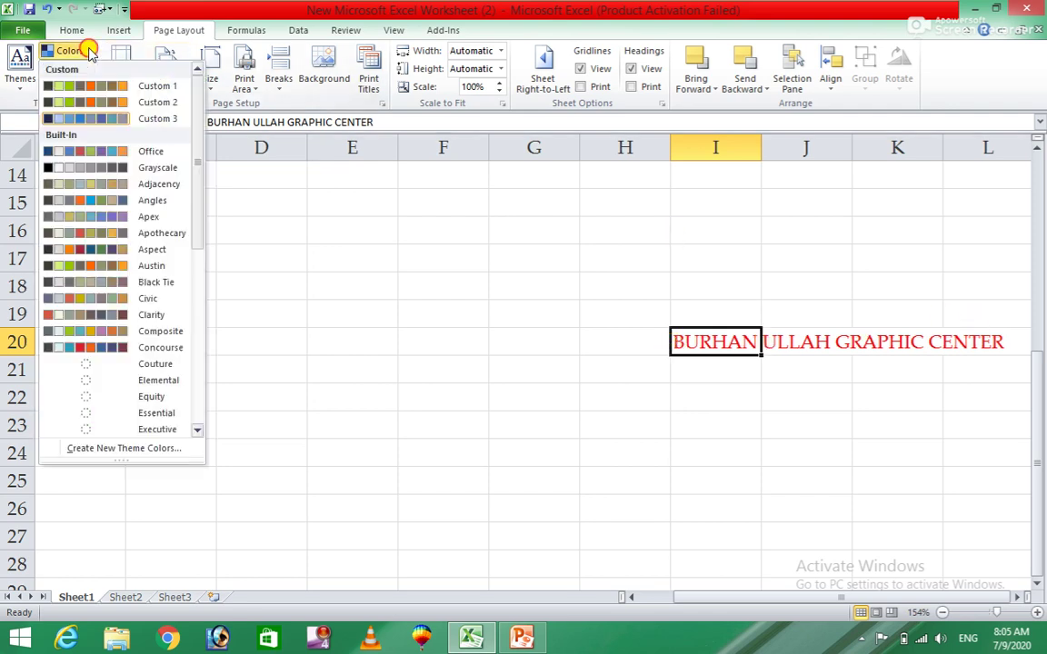
left_click(90, 449)
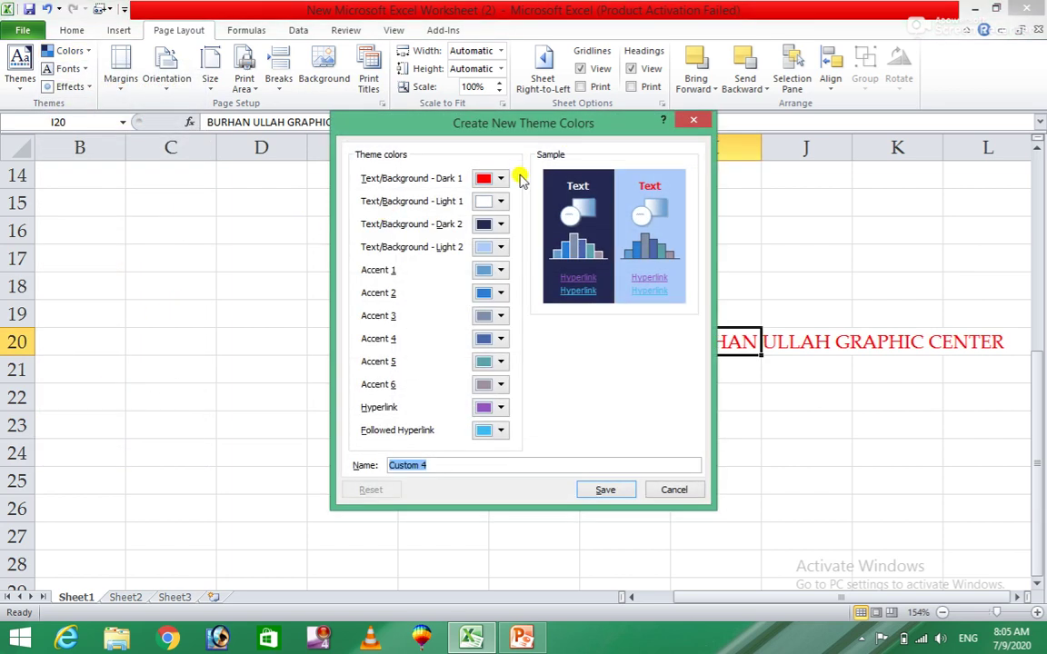
left_click(500, 178)
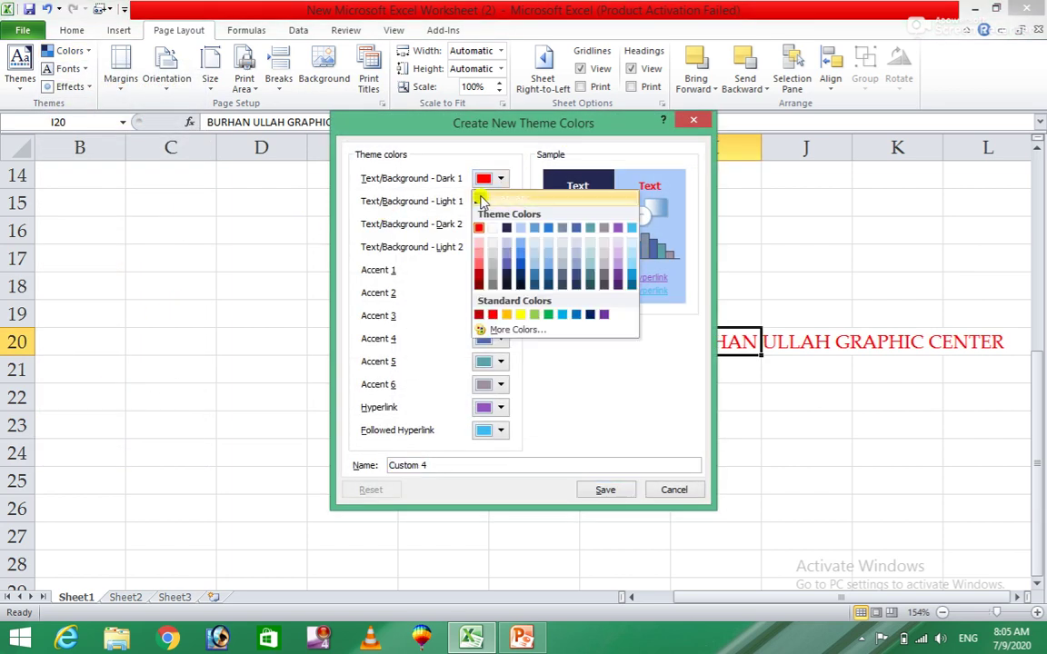
left_click(481, 200)
left_click(606, 489)
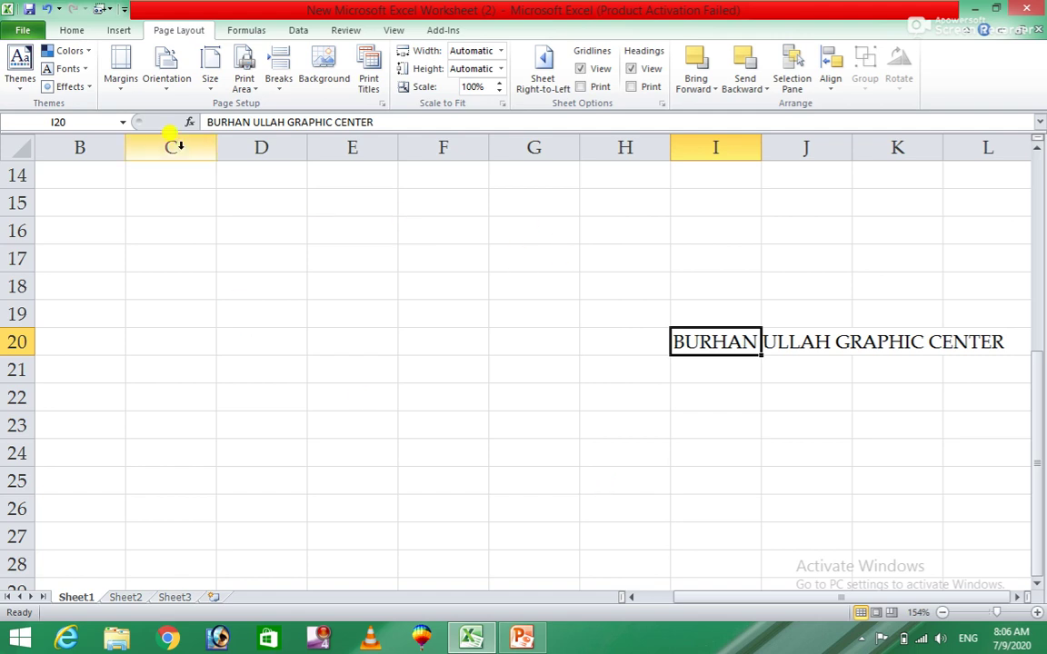
Step: Scroll the theme Fonts gallery and apply the Office font set (Calibri)
left_click(80, 69)
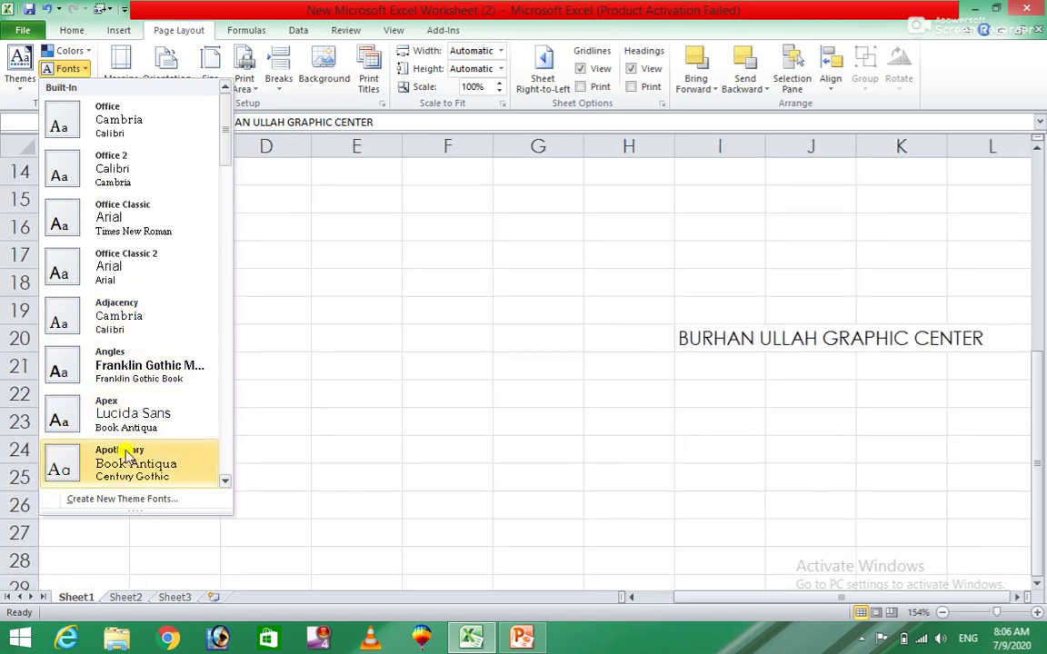
left_click(225, 146)
left_click_drag(225, 145, 227, 238)
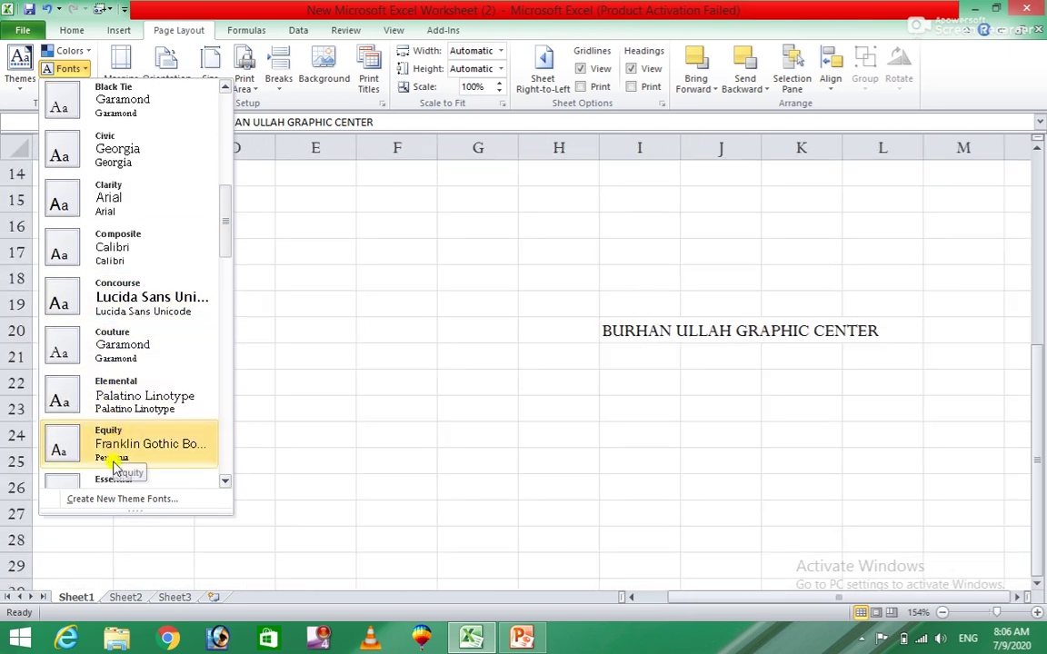
left_click(228, 244)
left_click_drag(228, 244, 228, 110)
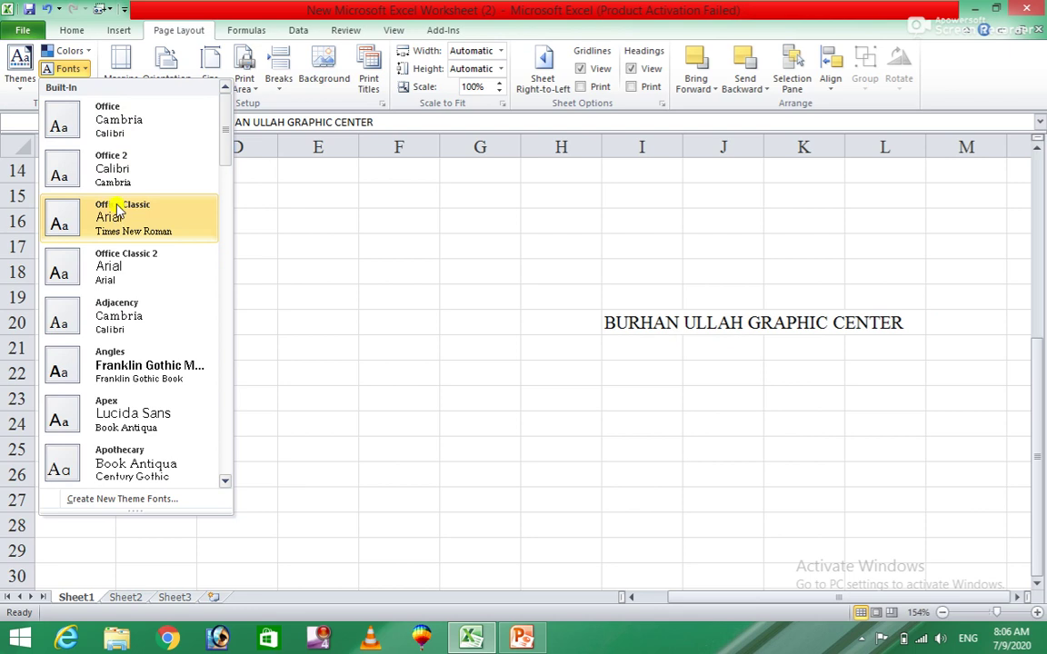
left_click(103, 113)
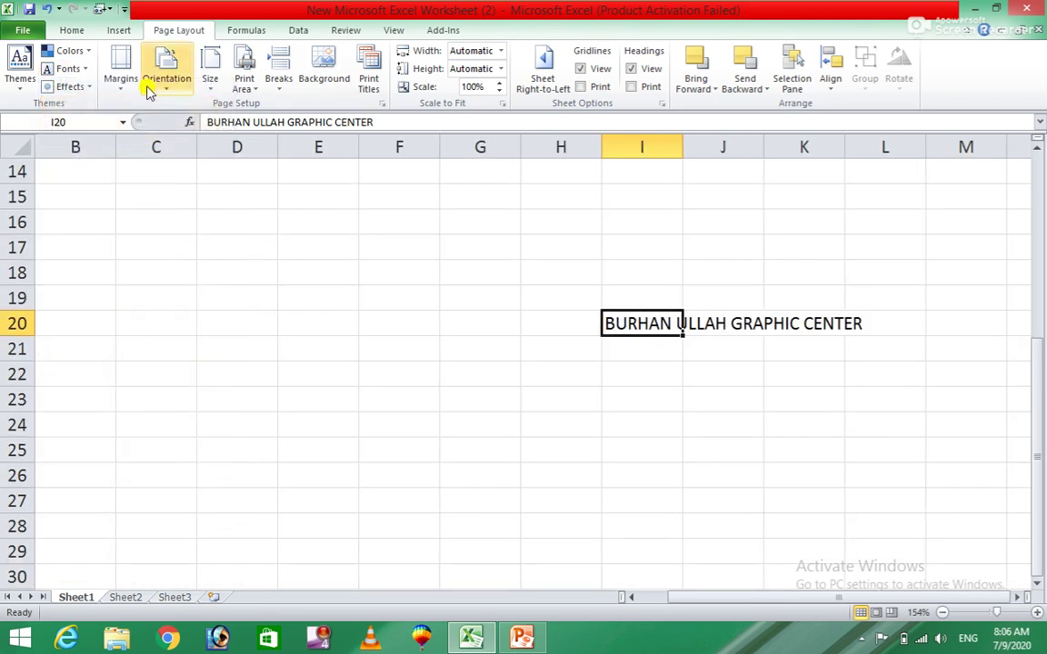
Step: Apply the Office effects from the Page Layout Effects gallery
left_click(90, 88)
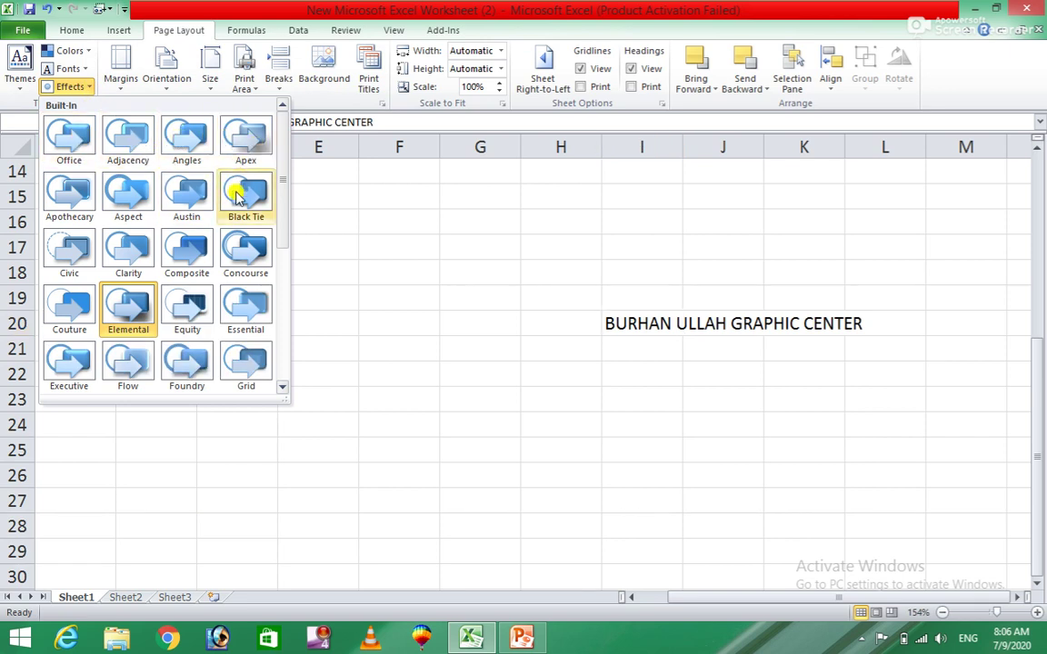
left_click(73, 134)
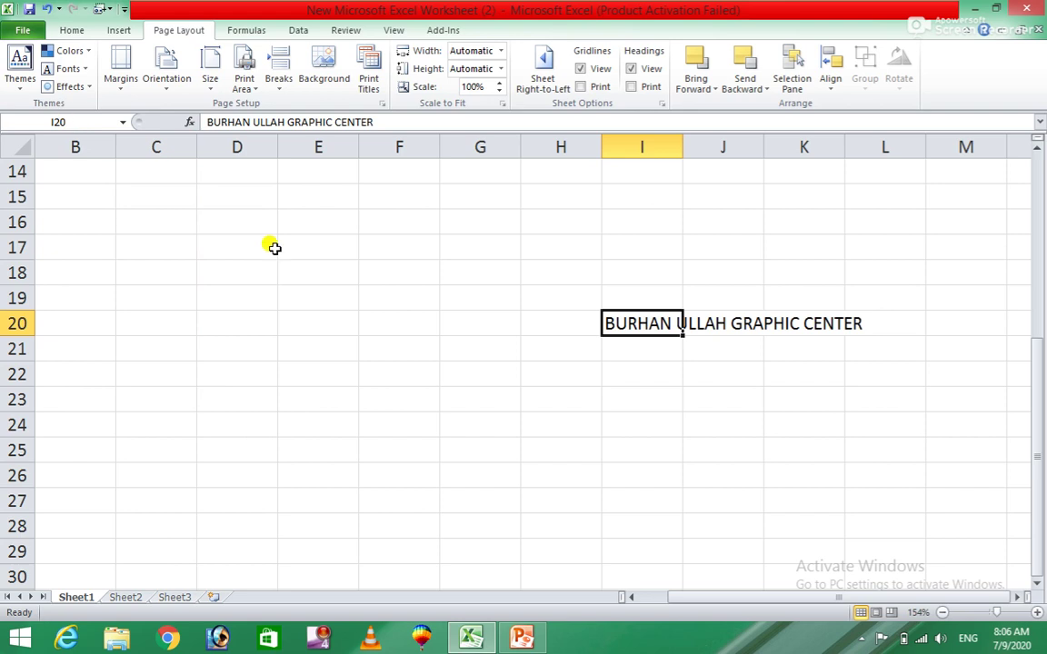